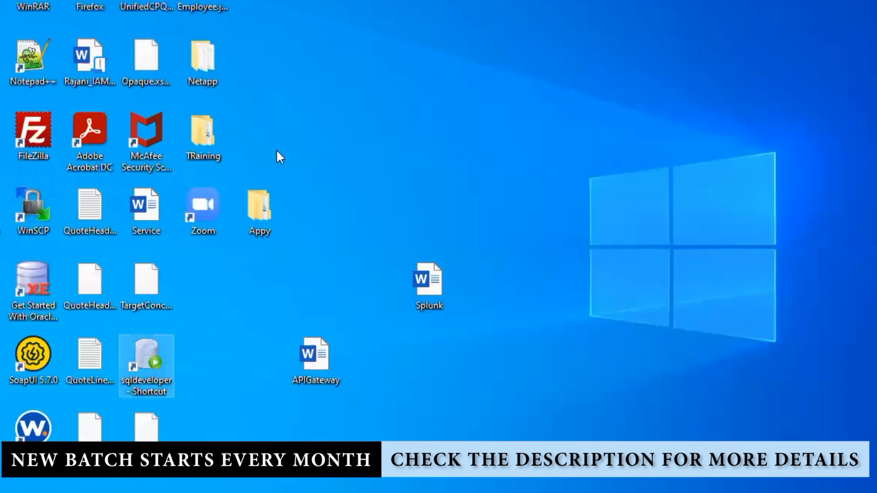
- Open a File Explorer window and go to the JavaJDK folder under Installations on the Softwares (D:) drive
{"action": "left_click", "coordinate": [192, 490]}
{"action": "left_click", "coordinate": [775, 299]}
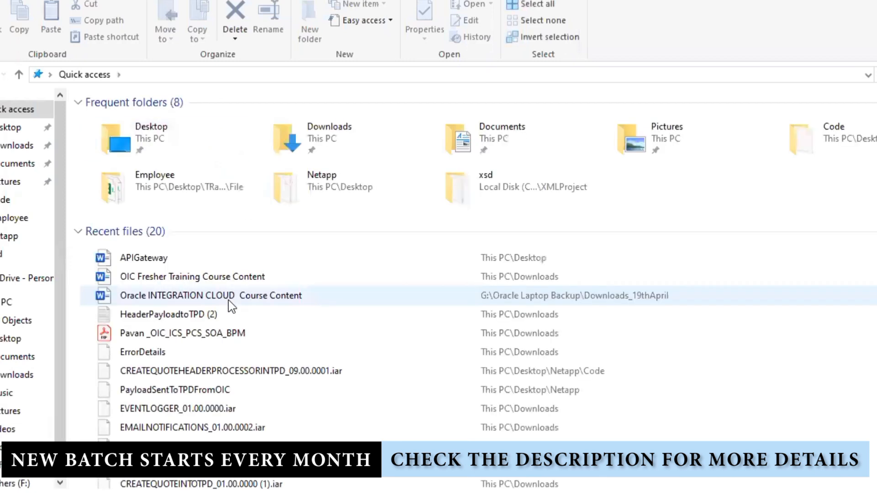
{"action": "left_click", "coordinate": [22, 470]}
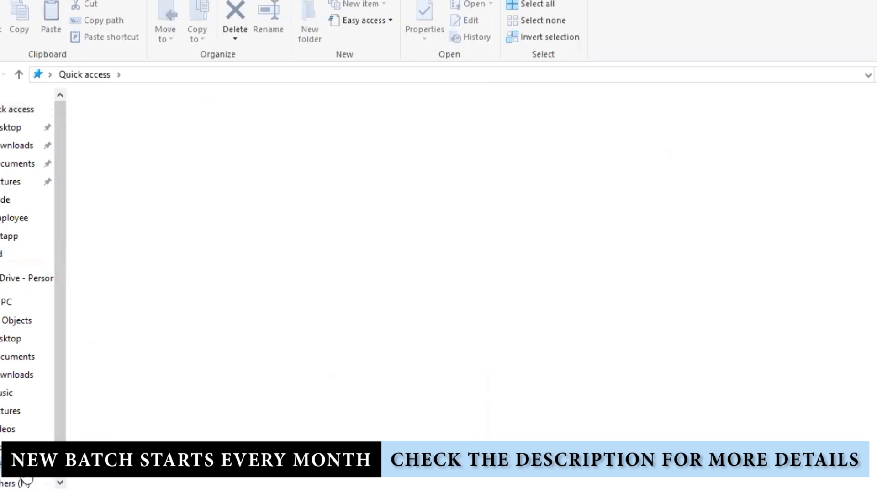
{"action": "double_click", "coordinate": [147, 121]}
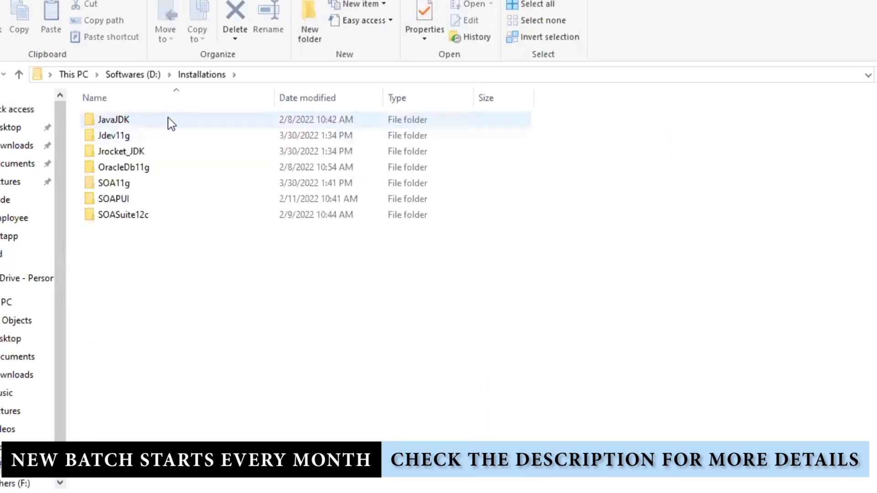
{"action": "left_click", "coordinate": [144, 123]}
{"action": "double_click", "coordinate": [144, 124]}
{"action": "double_click", "coordinate": [132, 122]}
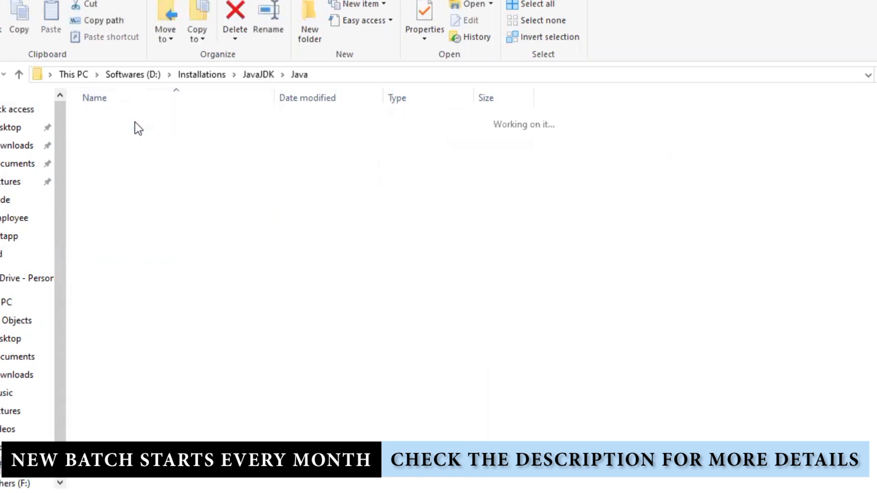
{"action": "left_click", "coordinate": [259, 74]}
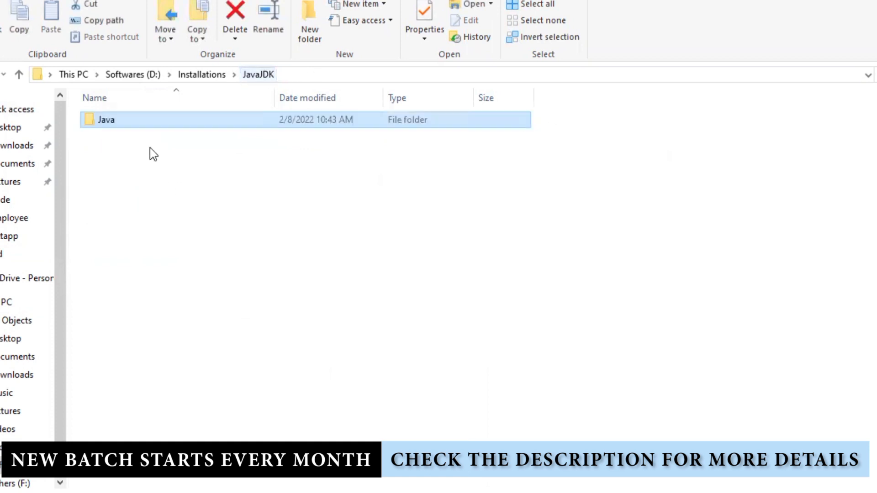
- Create a folder named Java_New inside the JavaJDK folder
{"action": "left_click", "coordinate": [310, 26]}
{"action": "left_click", "coordinate": [152, 170]}
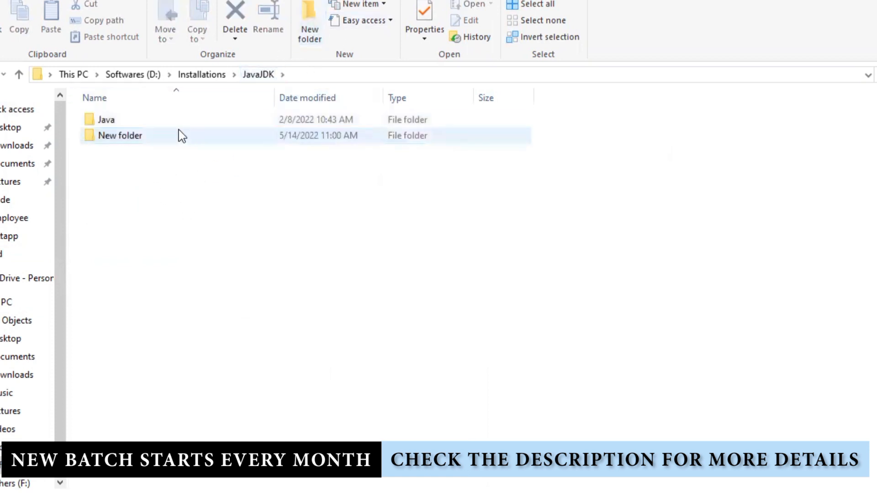
{"action": "double_click", "coordinate": [117, 125]}
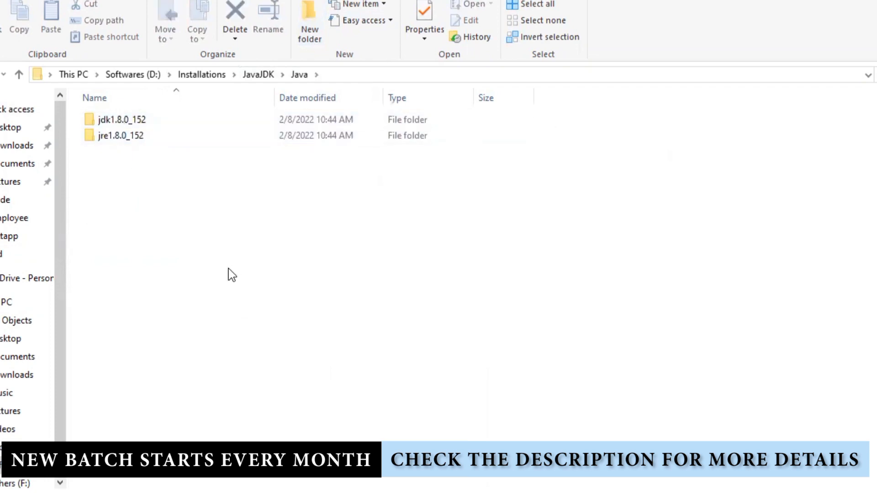
{"action": "left_click", "coordinate": [265, 75]}
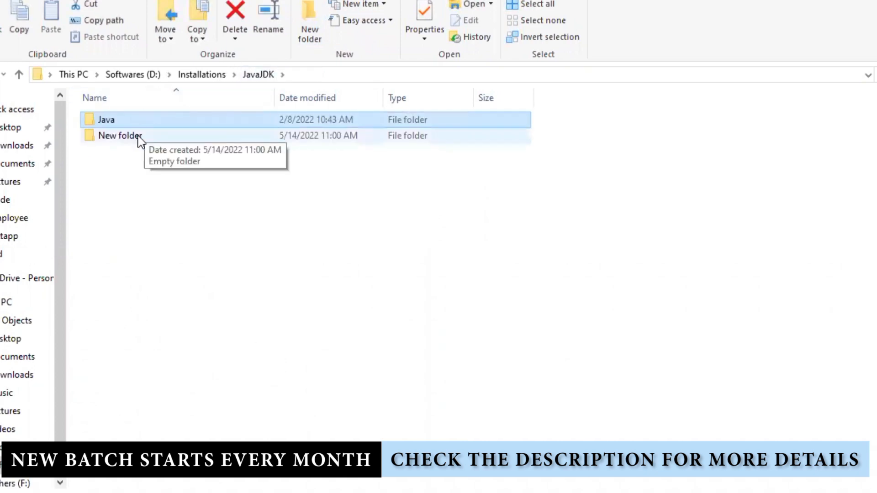
{"action": "left_click", "coordinate": [138, 136]}
{"action": "left_click", "coordinate": [139, 137]}
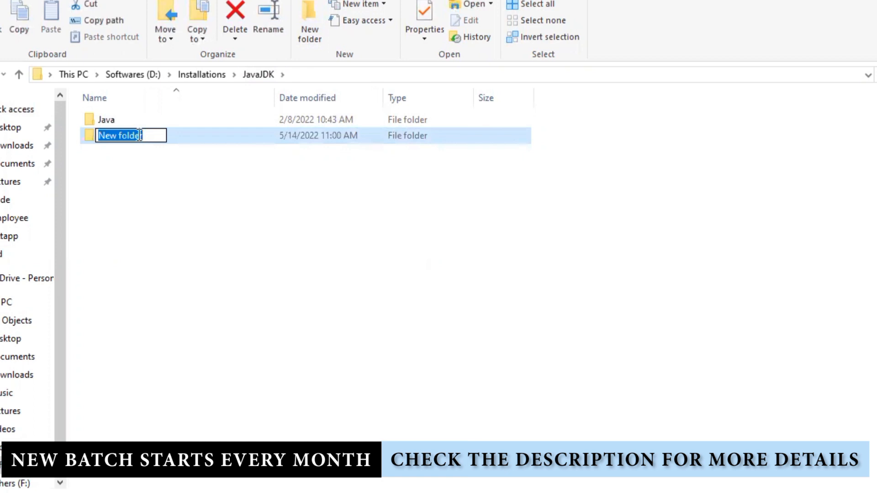
{"action": "type", "text": "Java"}
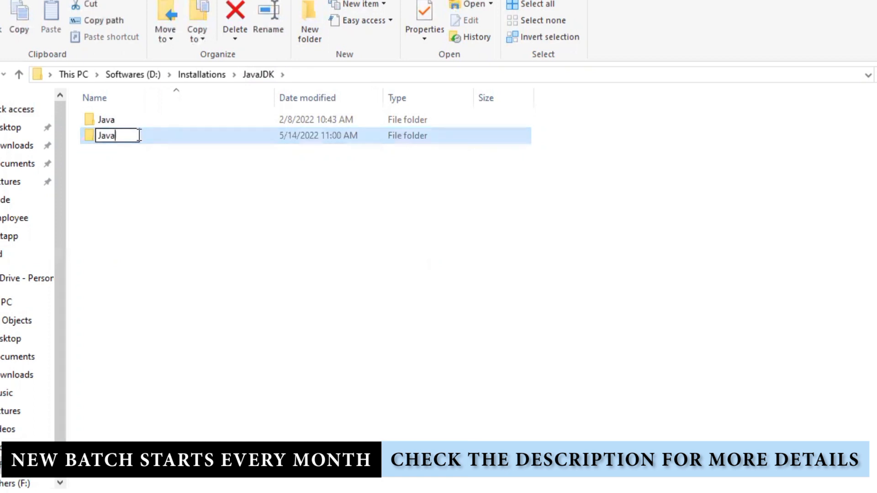
{"action": "type", "text": "_New"}
{"action": "left_click", "coordinate": [267, 272]}
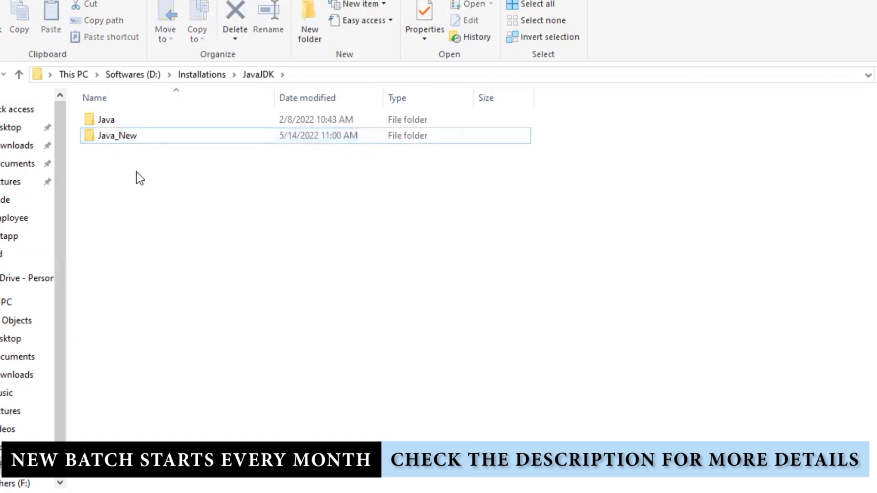
- Open the Java_New folder and copy its full path
{"action": "double_click", "coordinate": [159, 136]}
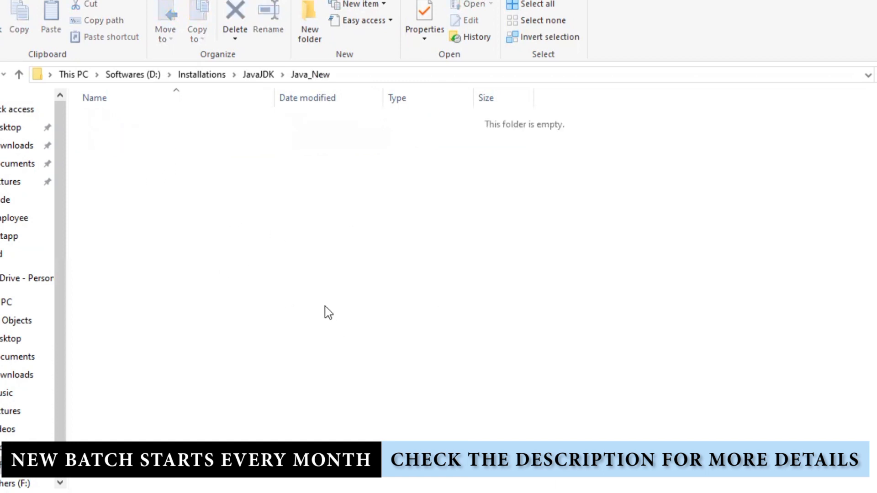
{"action": "left_click", "coordinate": [383, 73]}
{"action": "key", "text": "ctrl+c"}
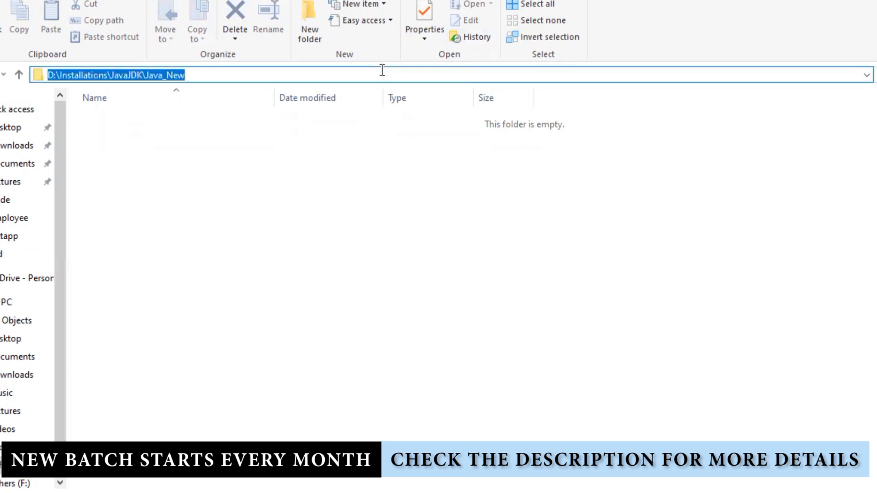
- Switch to the Downloads folder and launch the jdk-8u202-windows-x64 installer
{"action": "left_click", "coordinate": [396, 492]}
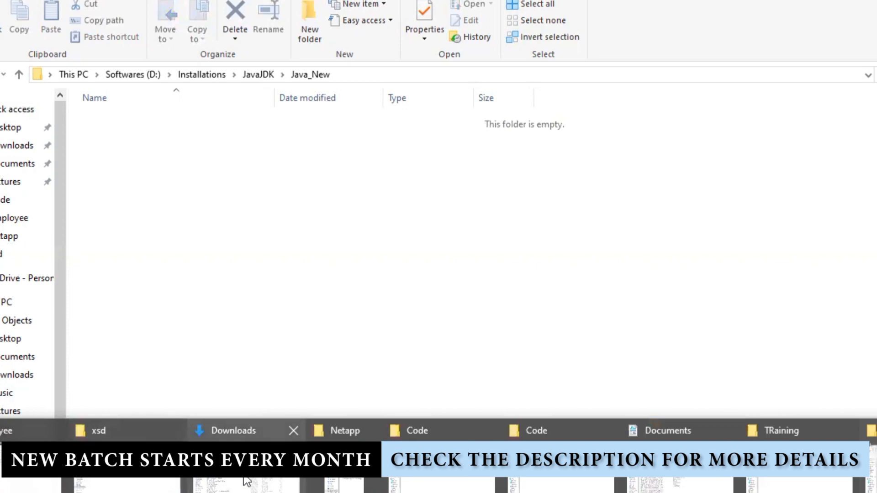
{"action": "left_click", "coordinate": [246, 480]}
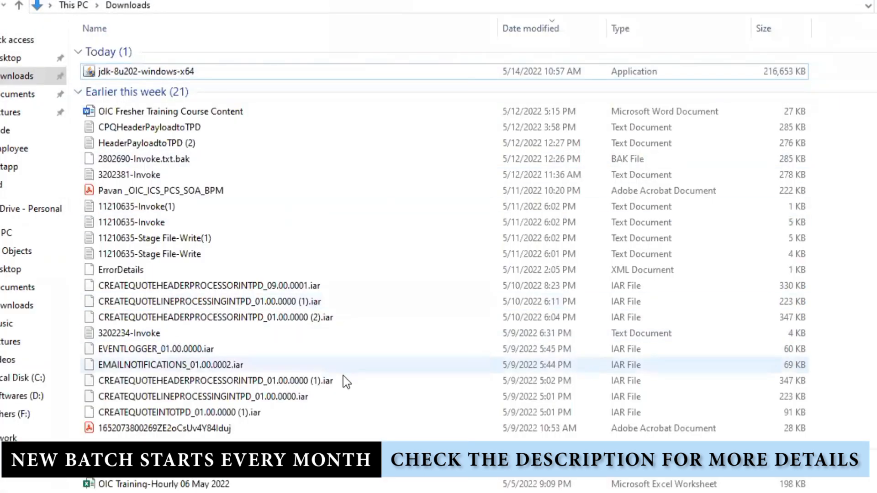
{"action": "double_click", "coordinate": [219, 72]}
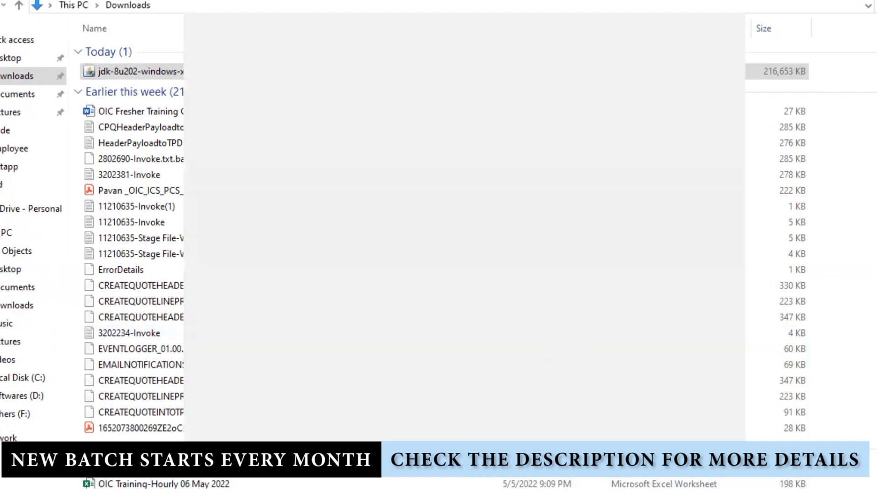
- Close the running WinSCP application and agree to terminate its open session
{"action": "right_click", "coordinate": [649, 492]}
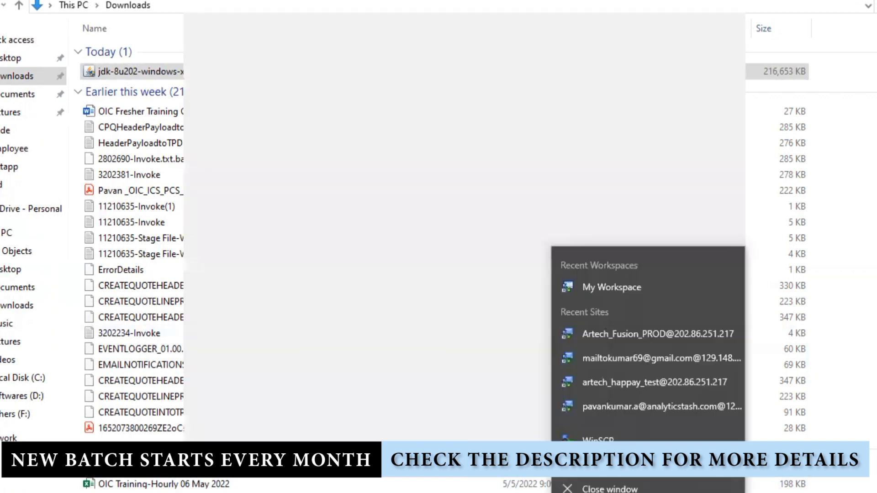
{"action": "left_click", "coordinate": [641, 487]}
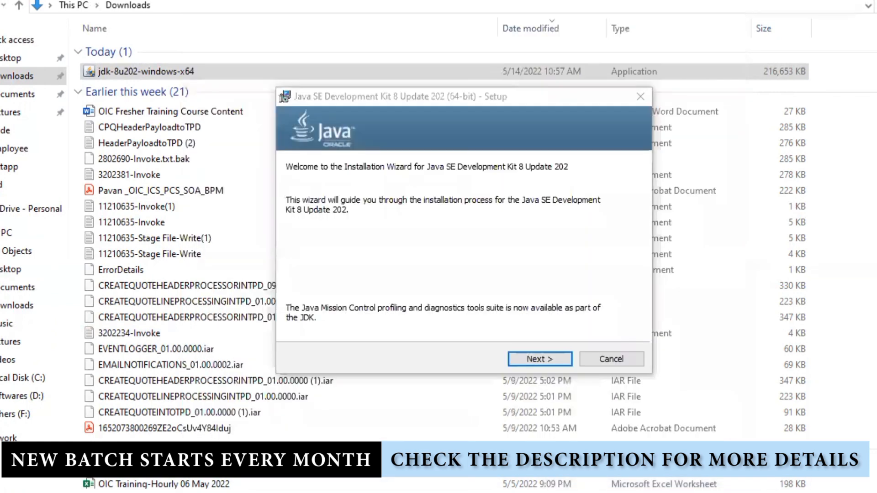
{"action": "right_click", "coordinate": [649, 492]}
{"action": "left_click", "coordinate": [633, 487]}
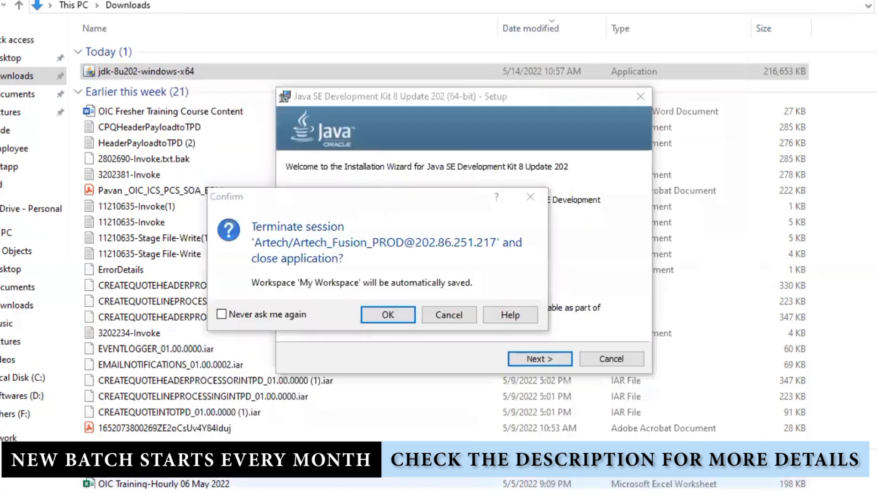
{"action": "left_click", "coordinate": [388, 315]}
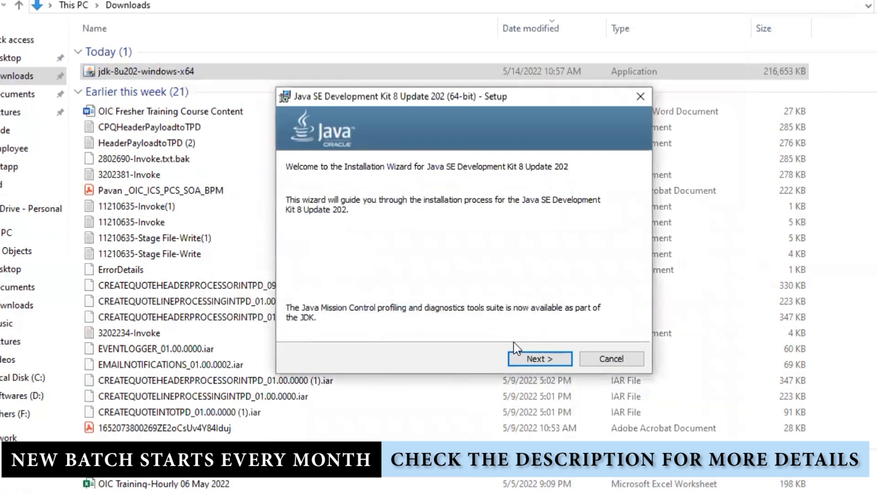
- Set the JDK install folder to D:\Installations\JavaJDK\Java_New\jdk1.8.0_202\ and start the installation
{"action": "left_click", "coordinate": [535, 359]}
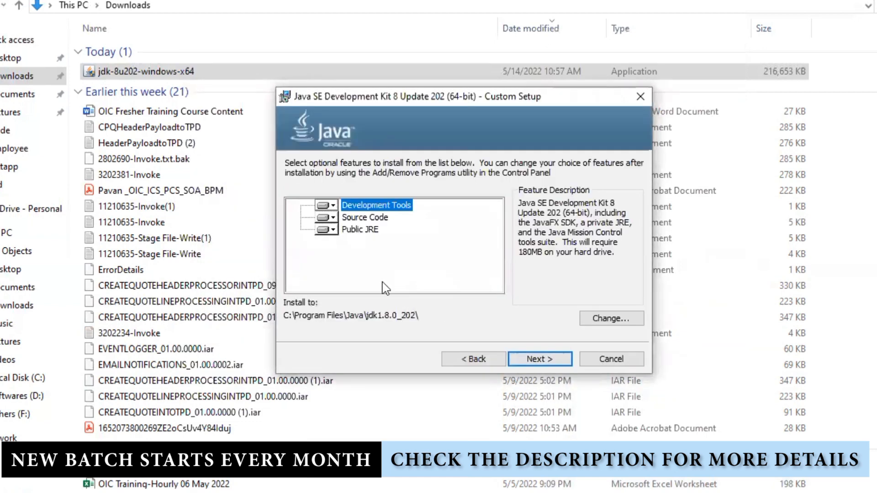
{"action": "left_click", "coordinate": [608, 320]}
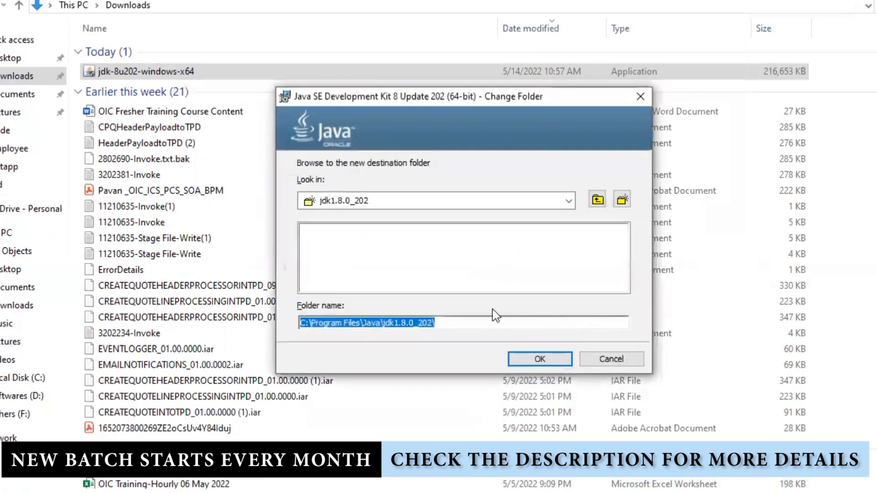
{"action": "left_click", "coordinate": [456, 322]}
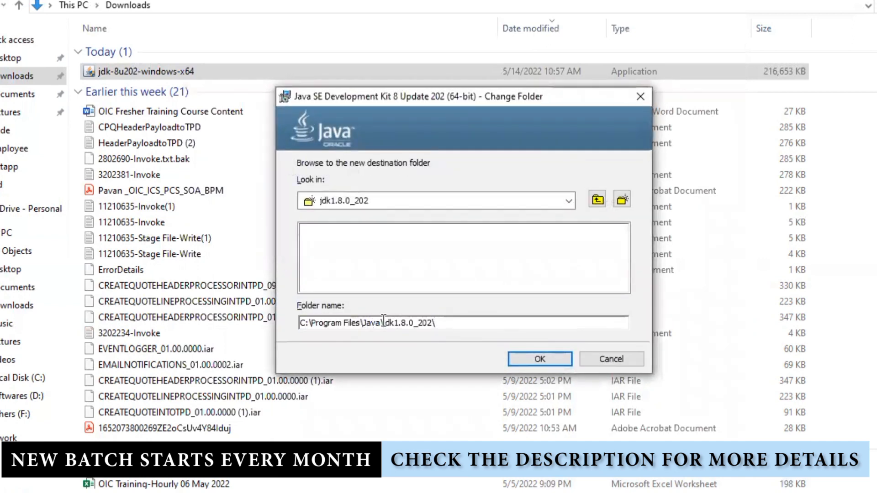
{"action": "left_click_drag", "start_coordinate": [382, 322], "coordinate": [180, 322]}
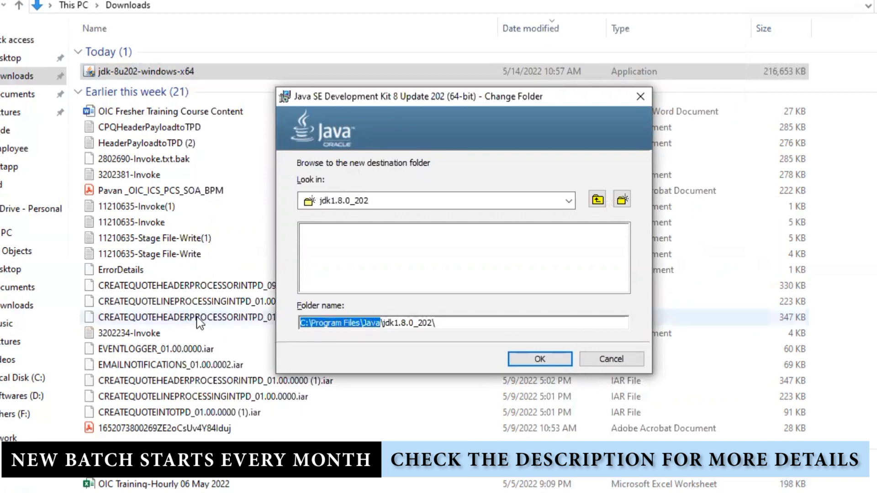
{"action": "key", "text": "ctrl+v"}
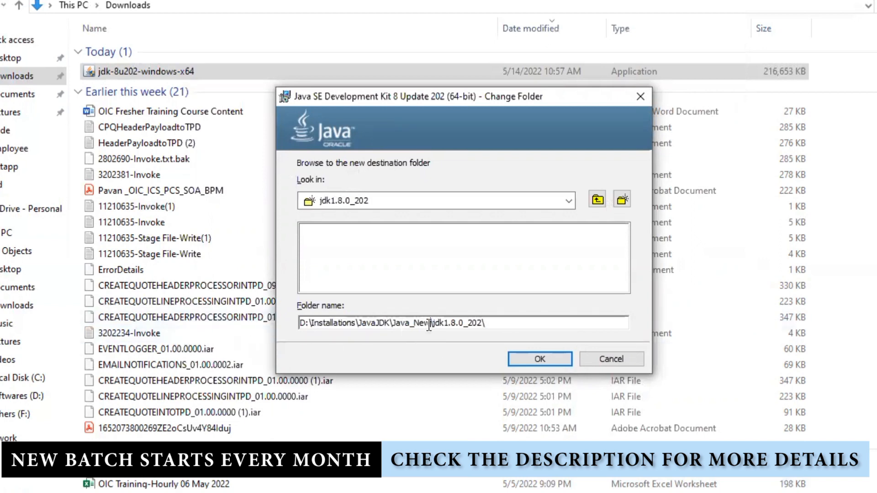
{"action": "left_click", "coordinate": [540, 360]}
{"action": "left_click", "coordinate": [547, 362]}
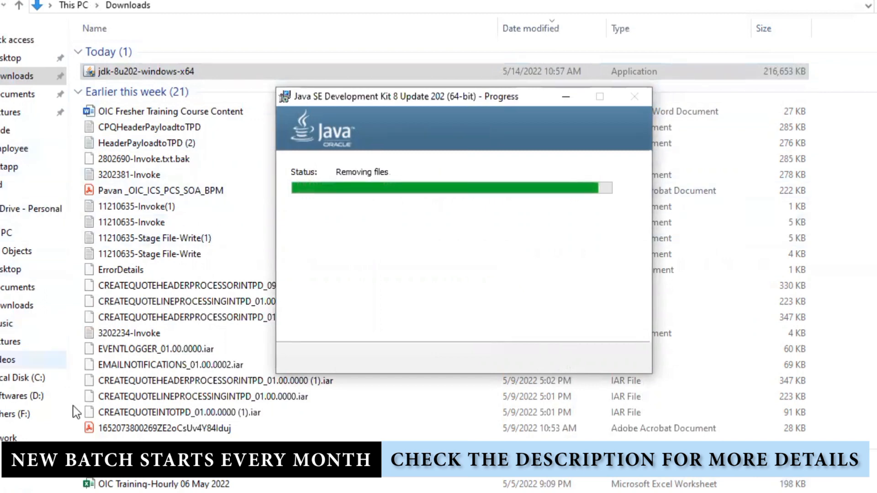
- Browse File Explorer to D:\Installations\JavaJDK\Java_New while the JDK installs
{"action": "left_click", "coordinate": [20, 396]}
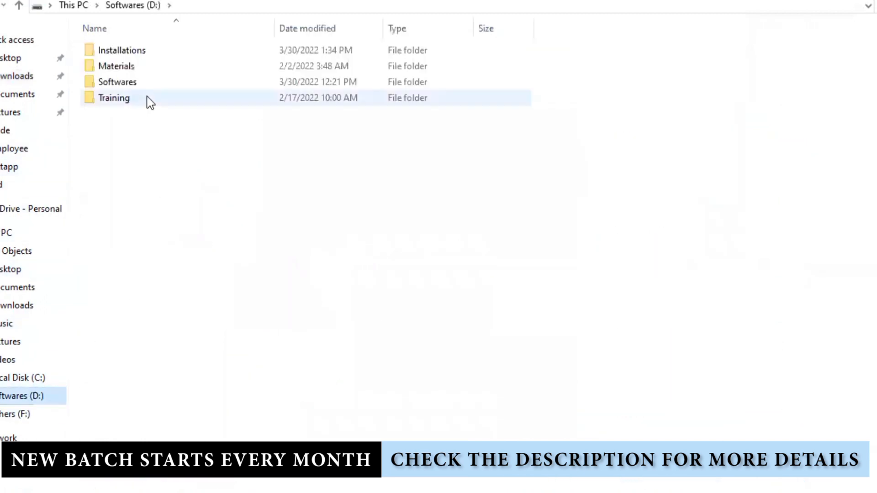
{"action": "double_click", "coordinate": [155, 51]}
{"action": "double_click", "coordinate": [144, 55]}
{"action": "double_click", "coordinate": [136, 68]}
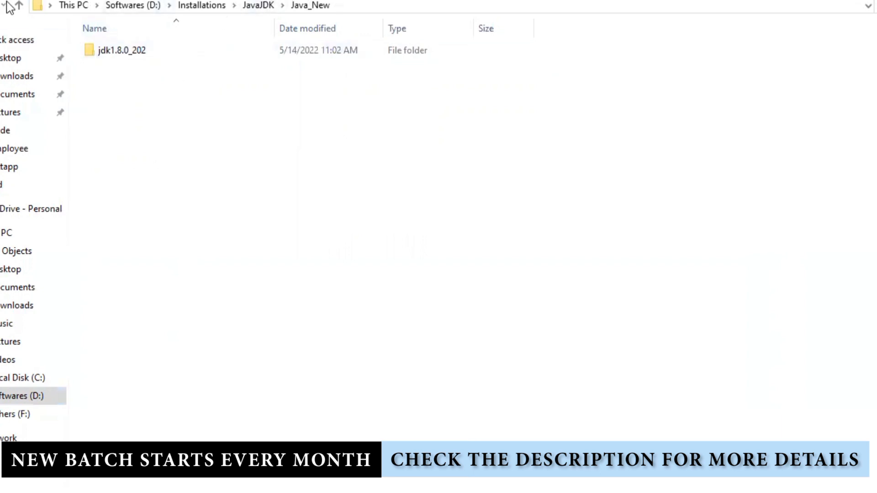
- Create a folder named jre1.8.0_202 in Java_New, reusing the version suffix from the JDK folder's name
{"action": "key", "text": "ctrl+shift+n"}
{"action": "type", "text": "jre"}
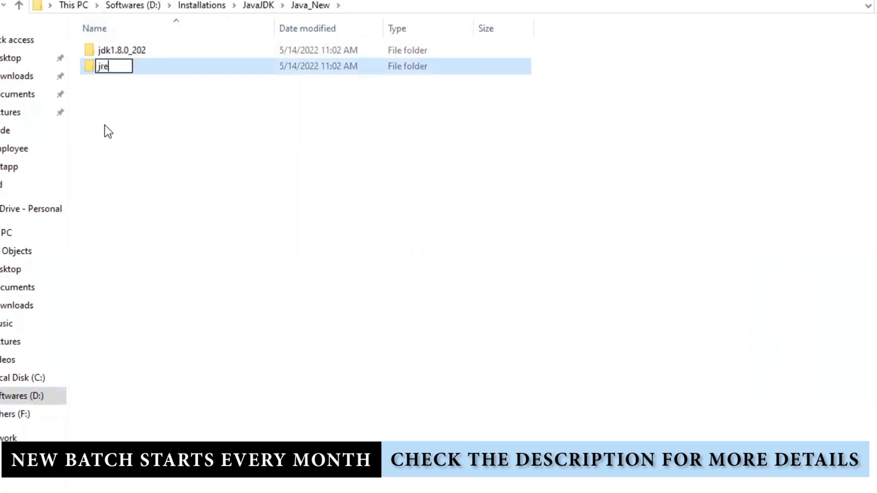
{"action": "left_click", "coordinate": [132, 55]}
{"action": "left_click", "coordinate": [132, 53]}
{"action": "key", "text": "ctrl+c"}
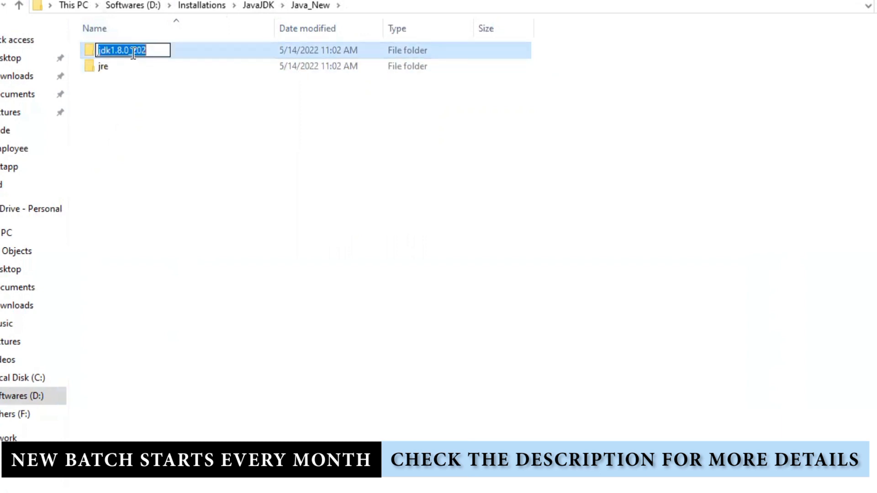
{"action": "left_click", "coordinate": [122, 68]}
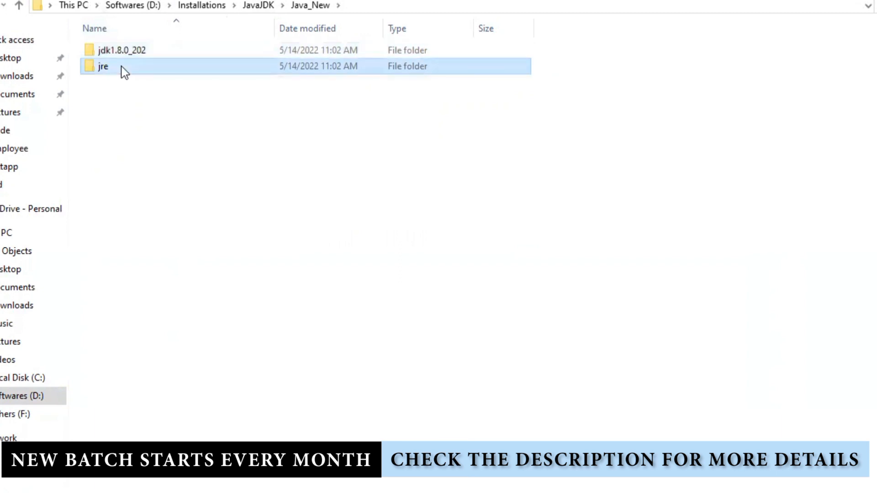
{"action": "left_click", "coordinate": [121, 67]}
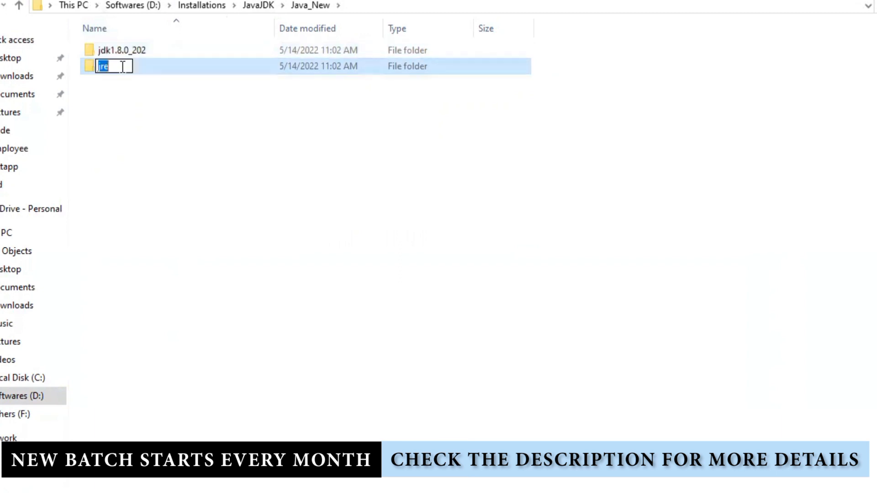
{"action": "key", "text": "ctrl+v"}
{"action": "left_click_drag", "start_coordinate": [111, 66], "coordinate": [49, 67]}
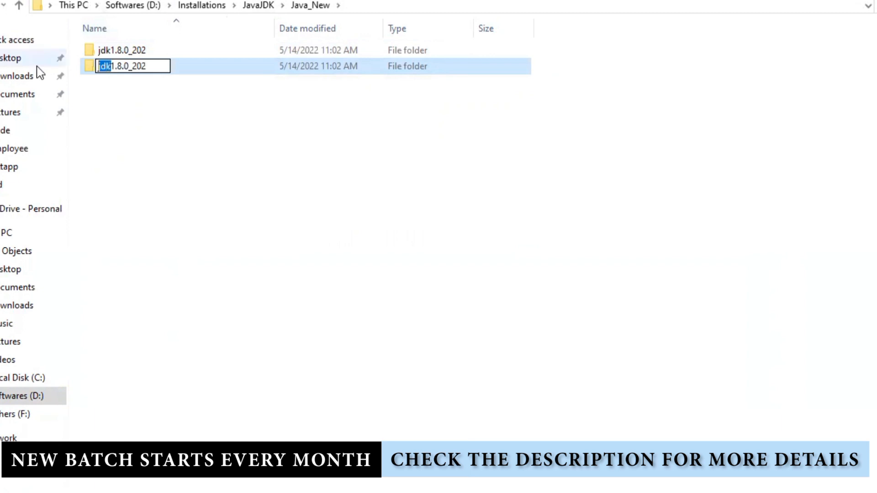
{"action": "type", "text": "jre"}
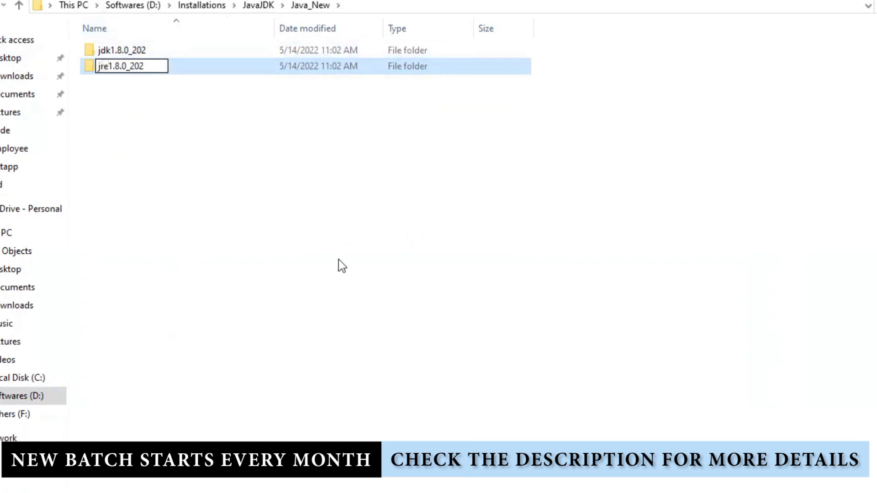
{"action": "left_click", "coordinate": [339, 259]}
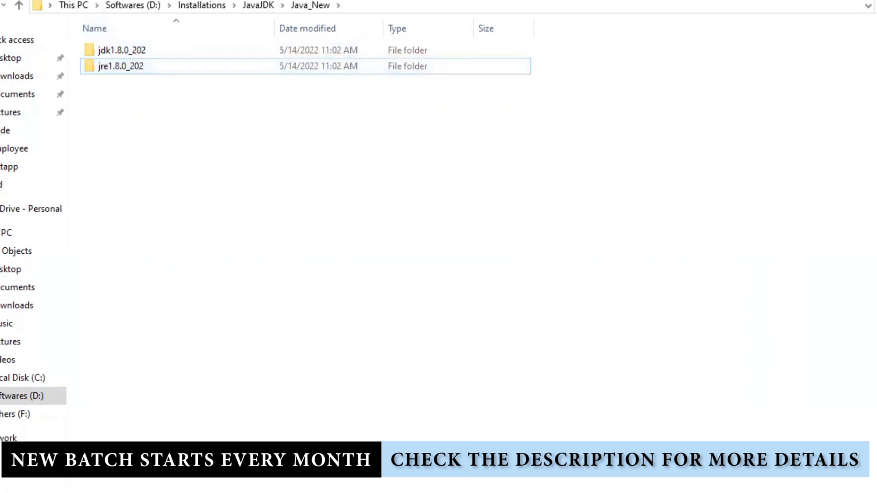
- Acknowledge the license notice, install the JRE into D:\Installations\JavaJDK\Java_New\jre1.8.0_202, and close the completed JDK installer
{"action": "key", "text": "F5"}
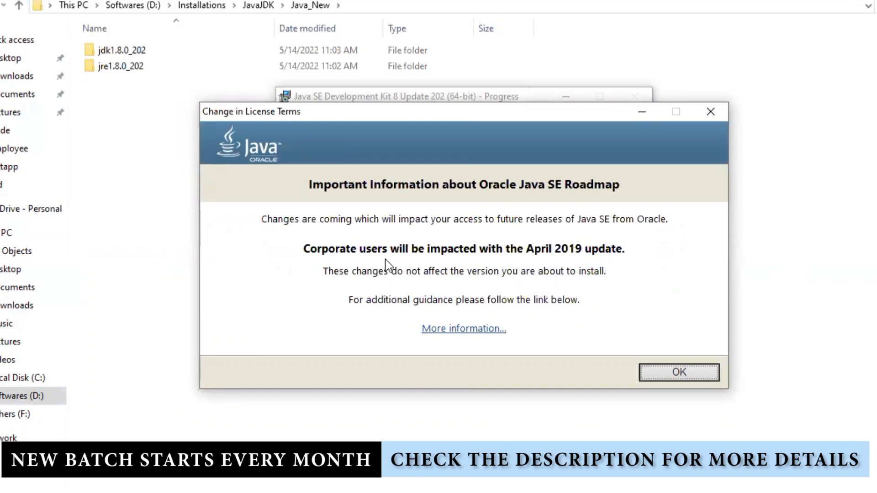
{"action": "left_click", "coordinate": [677, 371]}
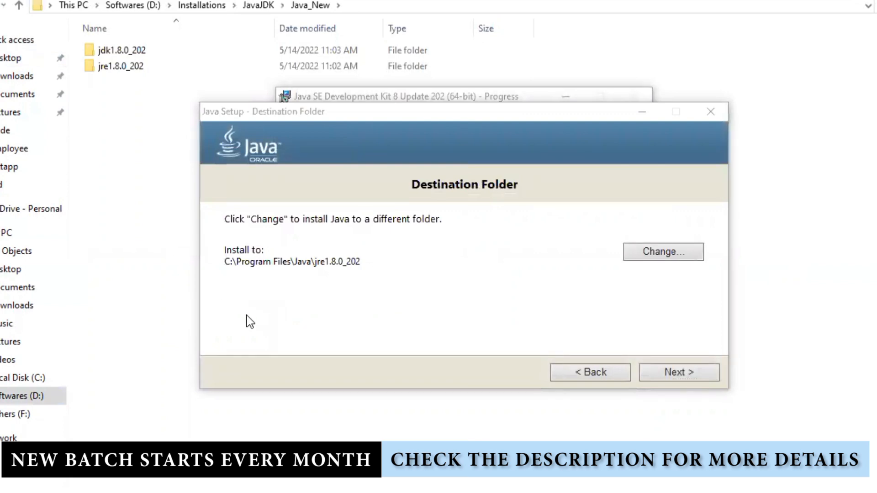
{"action": "left_click", "coordinate": [662, 254]}
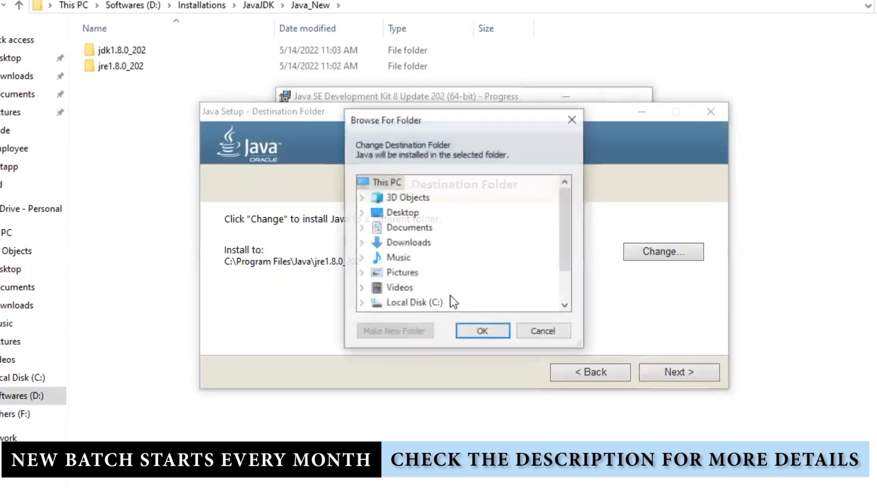
{"action": "scroll", "coordinate": [474, 281], "scroll_direction": "down", "scroll_amount": 1}
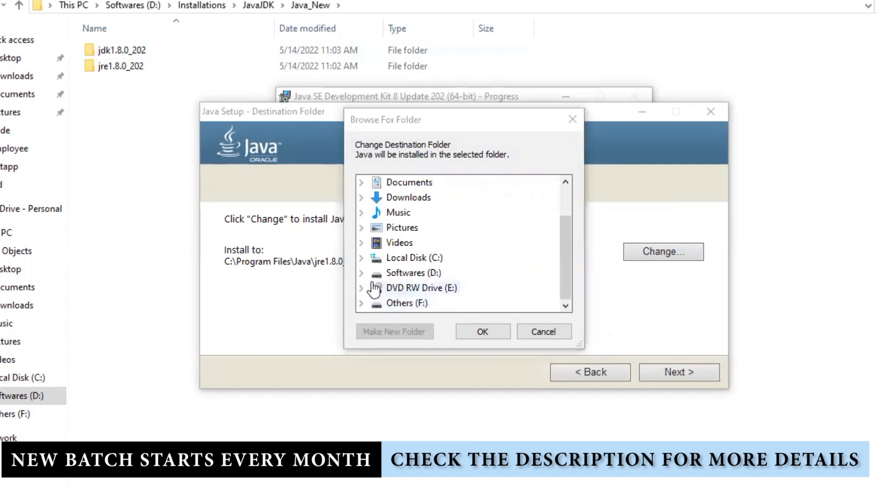
{"action": "left_click", "coordinate": [361, 273]}
{"action": "left_click", "coordinate": [376, 259]}
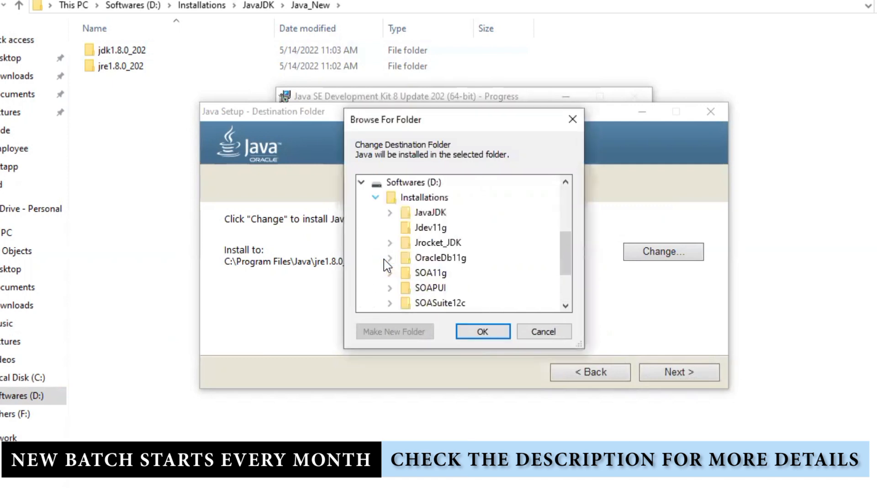
{"action": "left_click", "coordinate": [392, 213]}
{"action": "left_click", "coordinate": [405, 242]}
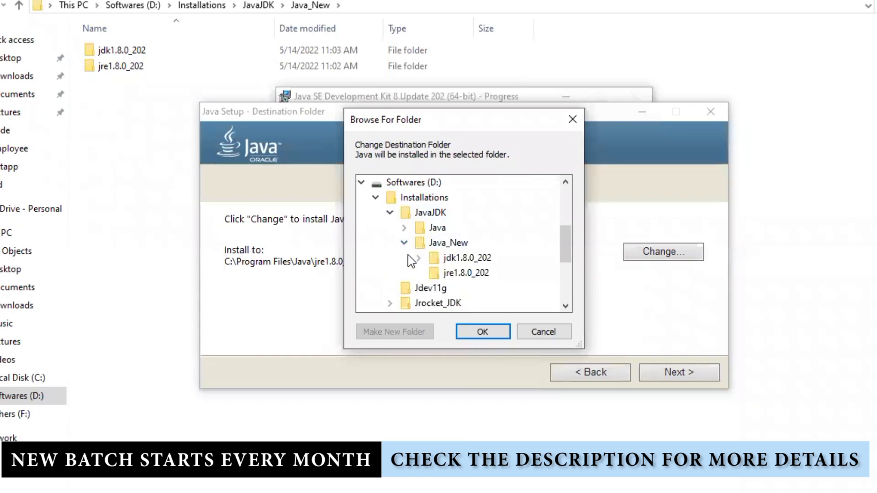
{"action": "left_click", "coordinate": [469, 274]}
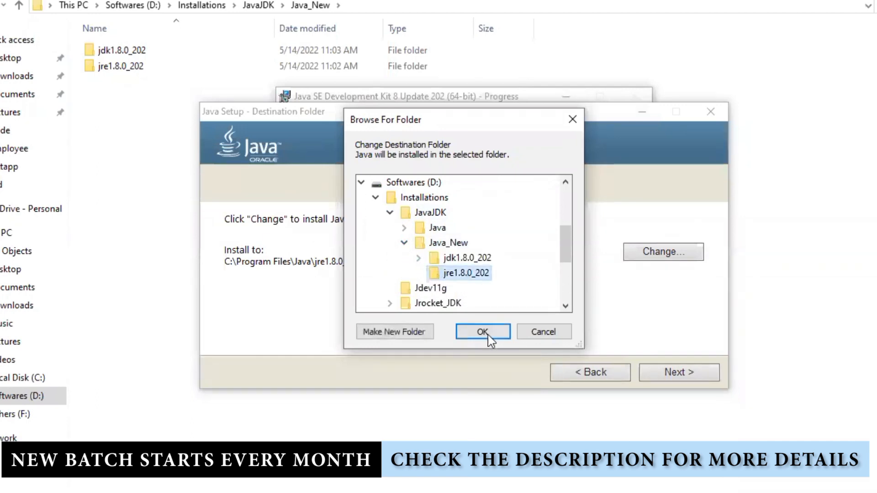
{"action": "left_click", "coordinate": [488, 336]}
{"action": "left_click", "coordinate": [689, 378]}
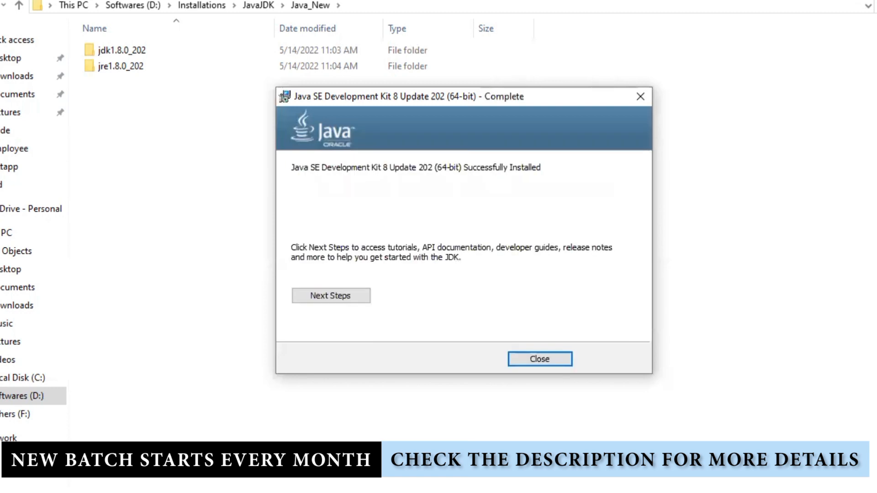
{"action": "left_click", "coordinate": [555, 358]}
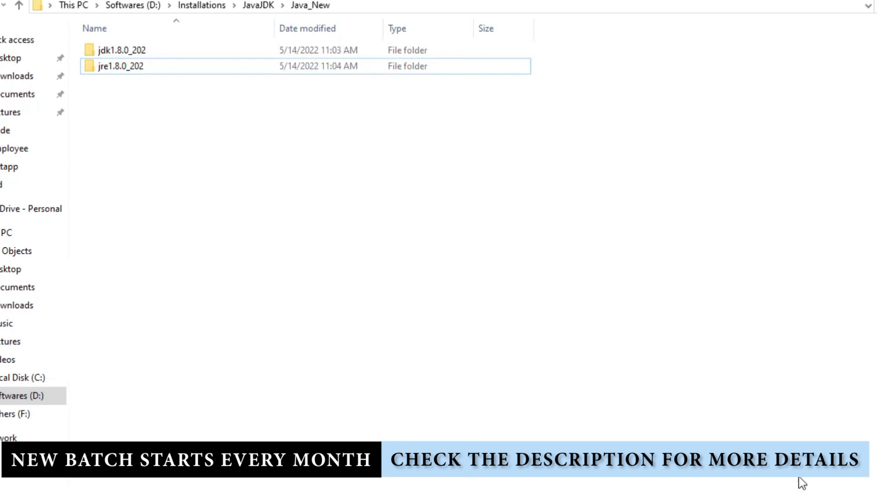
- Switch to Oracle SQL Developer and dismiss the listener connection error
{"action": "left_click", "coordinate": [772, 480]}
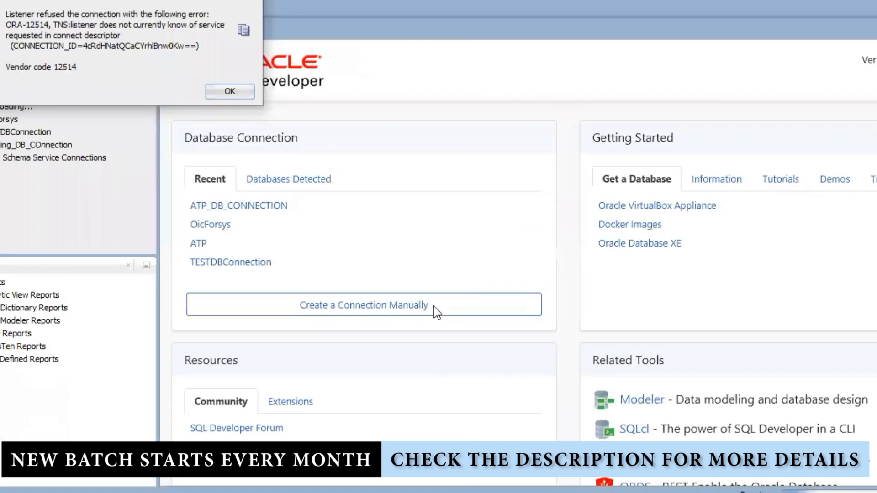
{"action": "left_click", "coordinate": [245, 92]}
{"action": "left_click", "coordinate": [1, 94]}
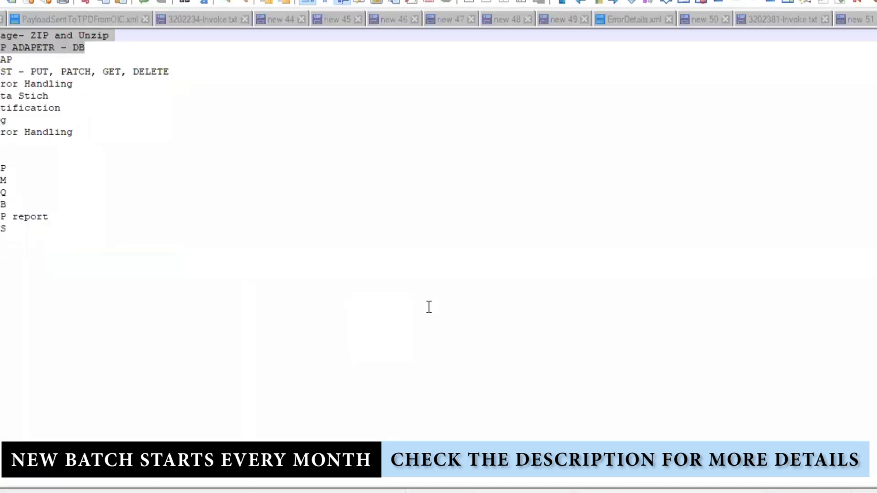
- Review the topic list in Notepad++, highlighting ZIP and Unzip and the three lines starting at Data Stich
{"action": "left_click", "coordinate": [85, 190]}
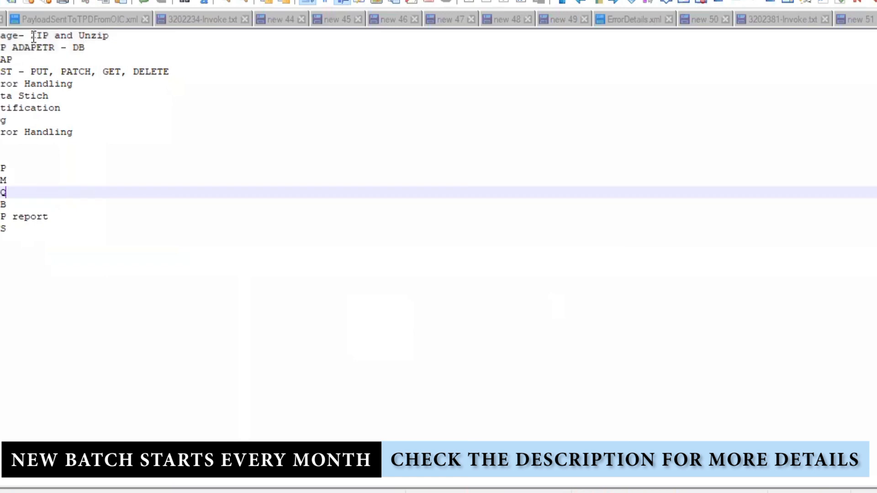
{"action": "left_click_drag", "start_coordinate": [33, 36], "coordinate": [110, 35]}
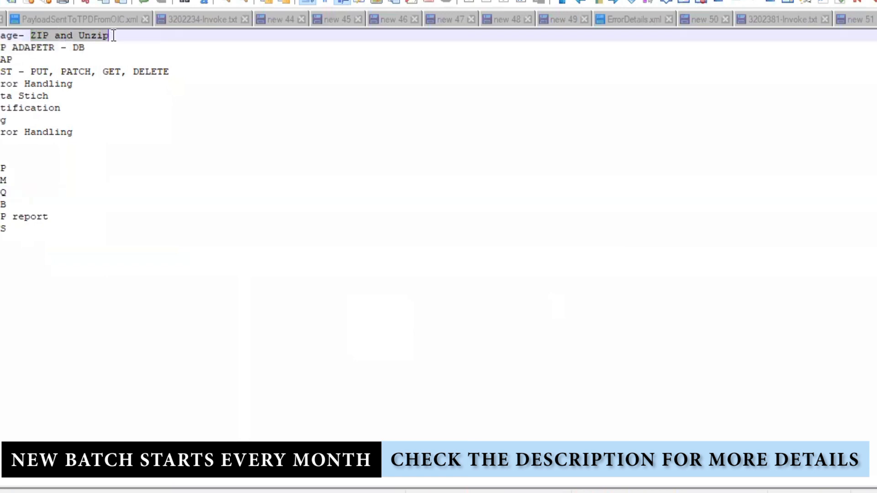
{"action": "left_click", "coordinate": [168, 144]}
{"action": "left_click_drag", "start_coordinate": [32, 35], "coordinate": [110, 35]}
{"action": "left_click_drag", "start_coordinate": [1, 96], "coordinate": [61, 108]}
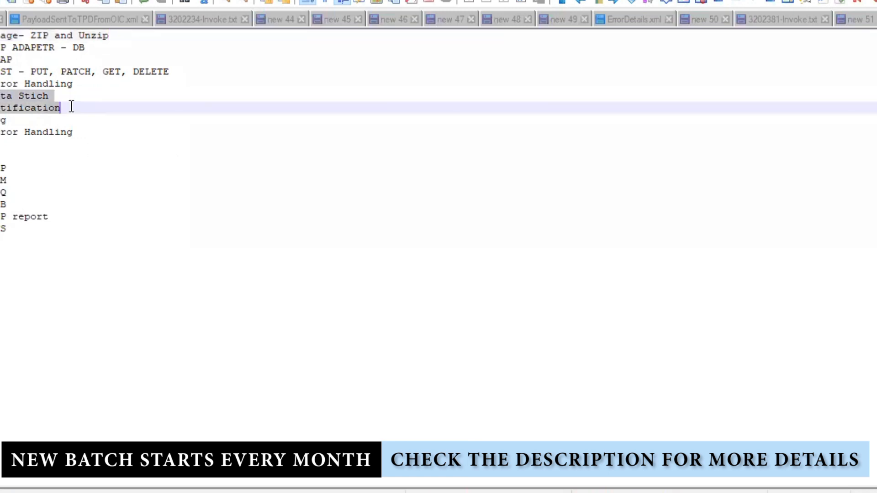
{"action": "double_click", "coordinate": [19, 107]}
{"action": "left_click_drag", "start_coordinate": [10, 121], "coordinate": [0, 97]}
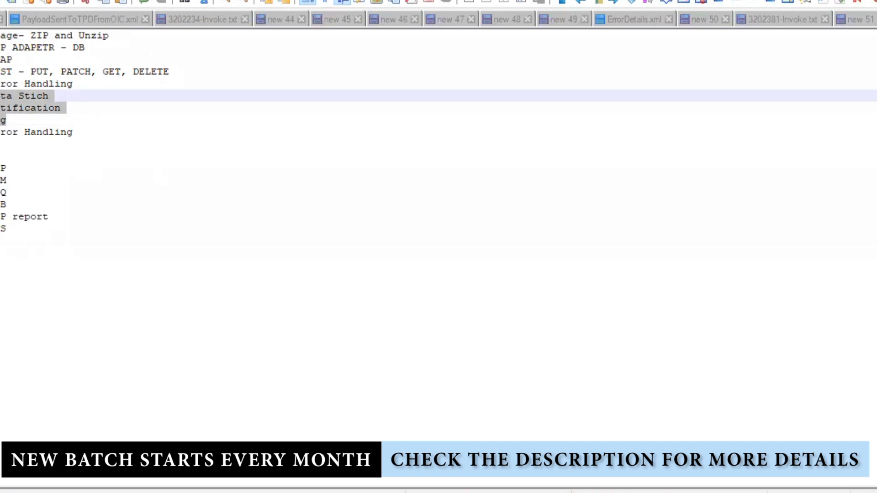
- Switch to the browser, open Oracle Integration in a new tab from the Training bookmarks, and show its Integrations list
{"action": "mouse_move", "coordinate": [369, 492]}
{"action": "left_click", "coordinate": [292, 457]}
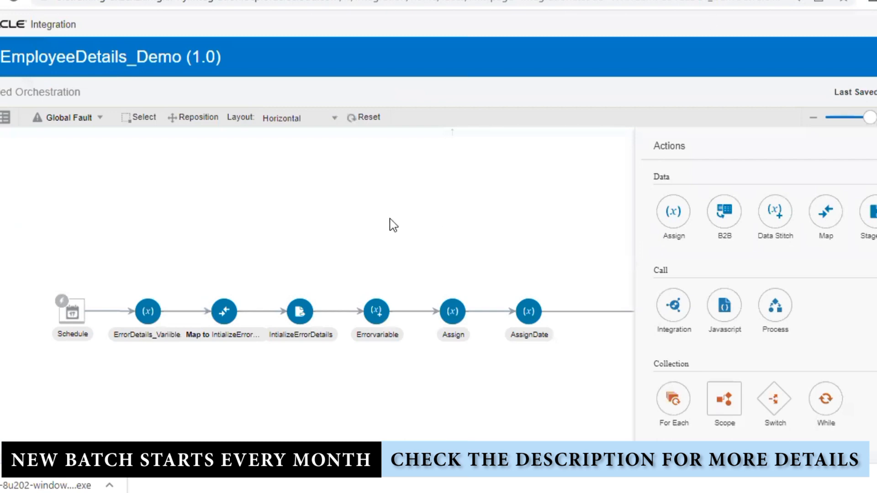
{"action": "key", "text": "F5"}
{"action": "left_click", "coordinate": [596, 81]}
{"action": "key", "text": "ctrl+t"}
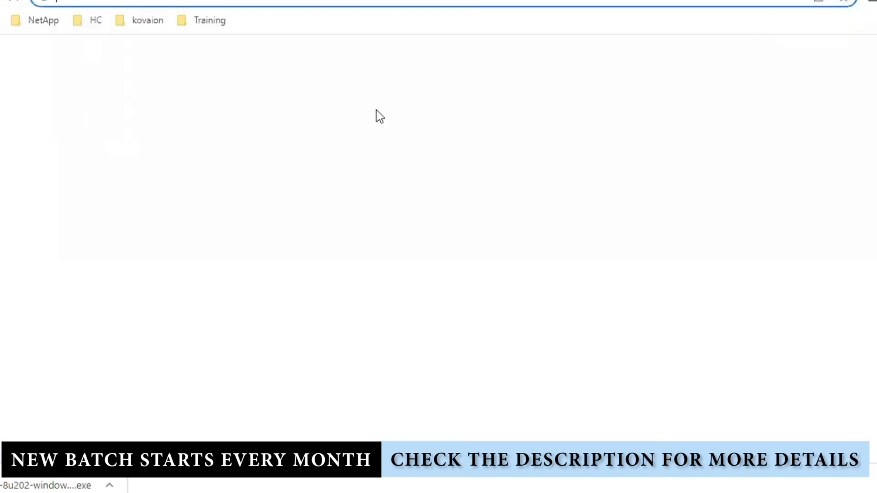
{"action": "left_click", "coordinate": [209, 21]}
{"action": "left_click", "coordinate": [229, 59]}
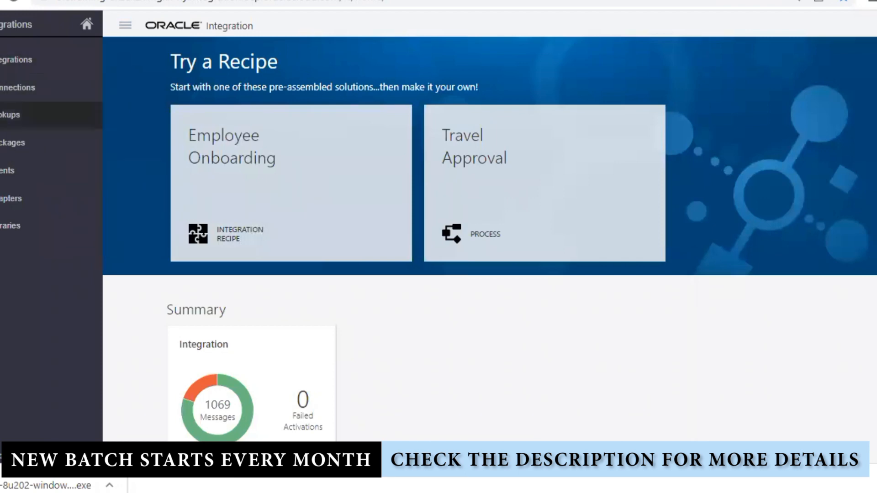
{"action": "left_click", "coordinate": [23, 61]}
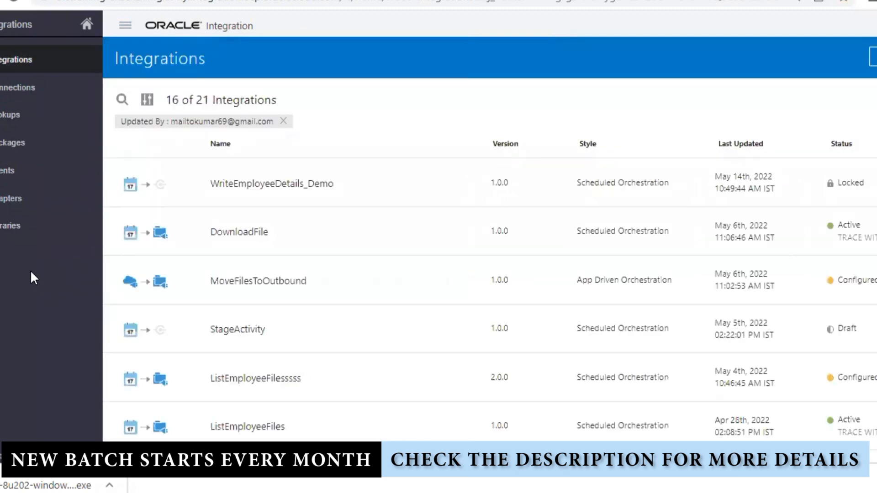
- Create an App Driven Orchestration integration named DataStich
{"action": "left_click", "coordinate": [874, 57]}
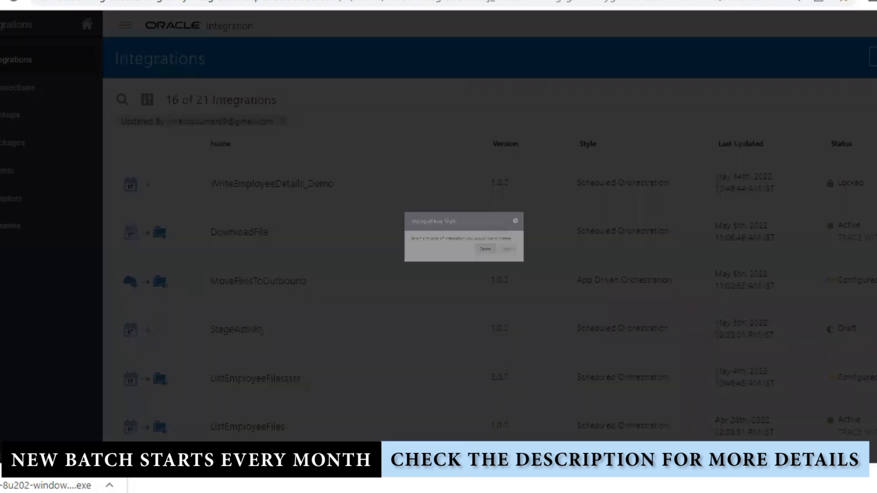
{"action": "left_click", "coordinate": [96, 261]}
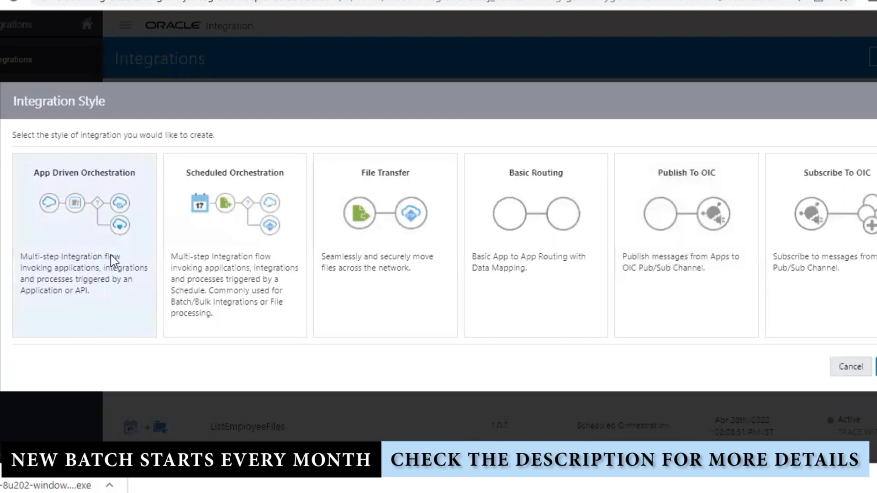
{"action": "left_click", "coordinate": [876, 367]}
{"action": "left_click", "coordinate": [377, 191]}
{"action": "type", "text": "DataStich"}
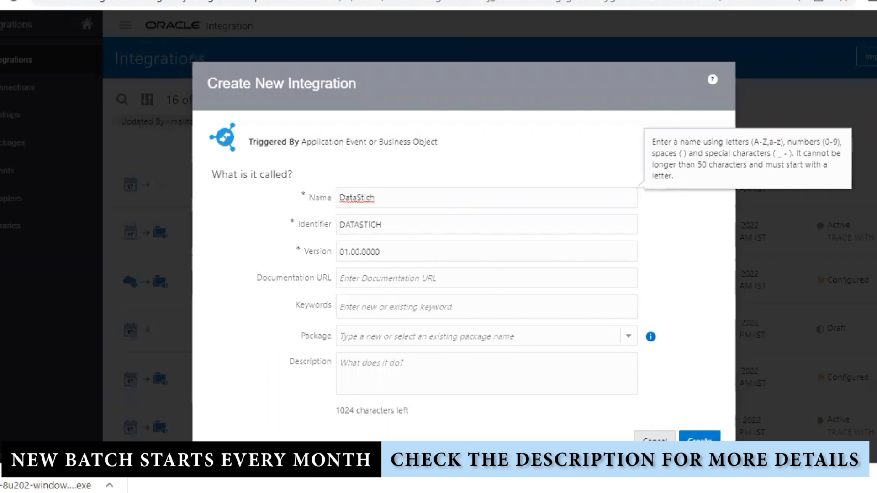
{"action": "left_click", "coordinate": [700, 440]}
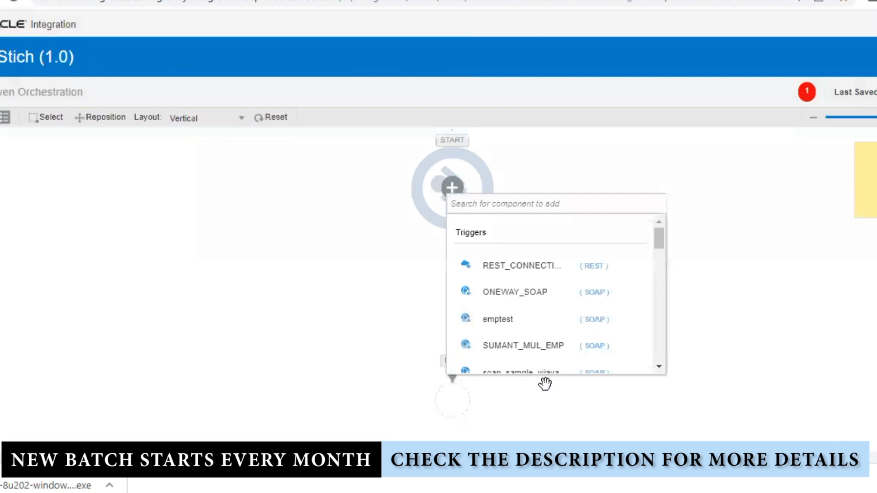
- Add the REST connection as the integration's trigger, name its endpoint WriteEmployeeDetails, and continue to the wizard's next page
{"action": "left_click", "coordinate": [577, 266]}
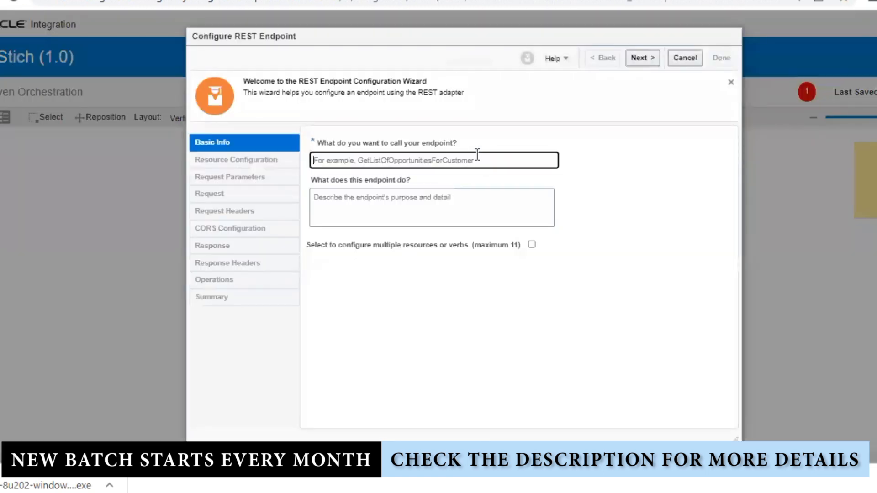
{"action": "left_click", "coordinate": [477, 154]}
{"action": "left_click", "coordinate": [460, 195]}
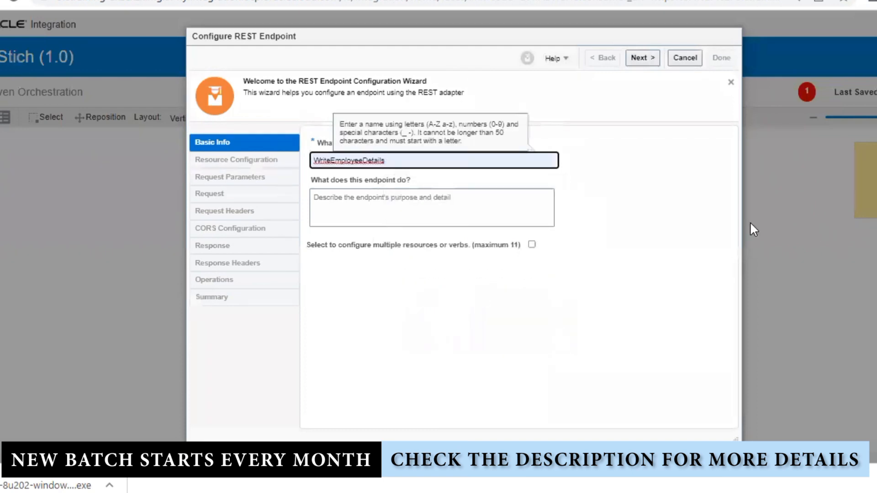
{"action": "left_click", "coordinate": [702, 216]}
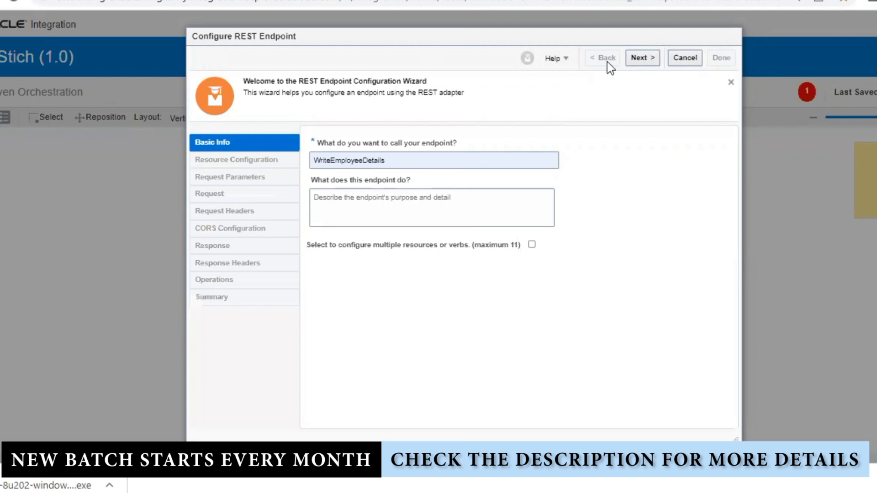
{"action": "left_click_drag", "start_coordinate": [314, 161], "coordinate": [420, 160]}
{"action": "left_click", "coordinate": [645, 56]}
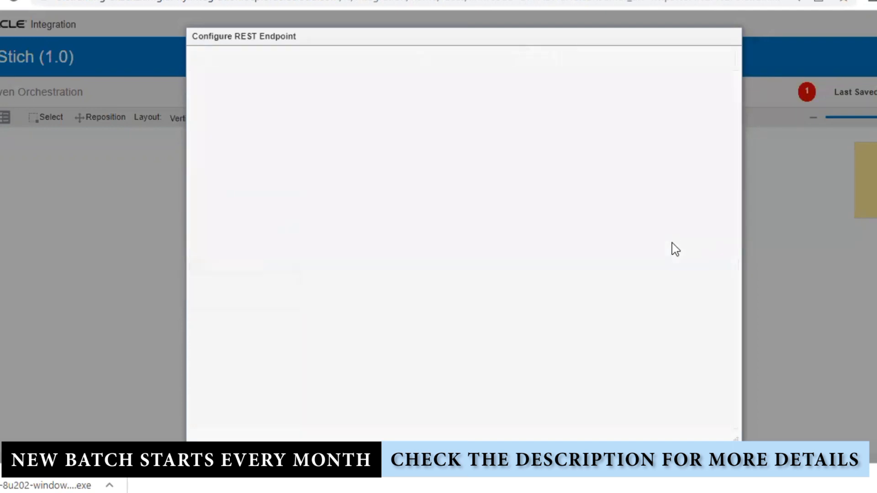
- Switch to Notepad++ and look through the open file tabs for the sample employee JSON
{"action": "key", "text": "alt+Tab"}
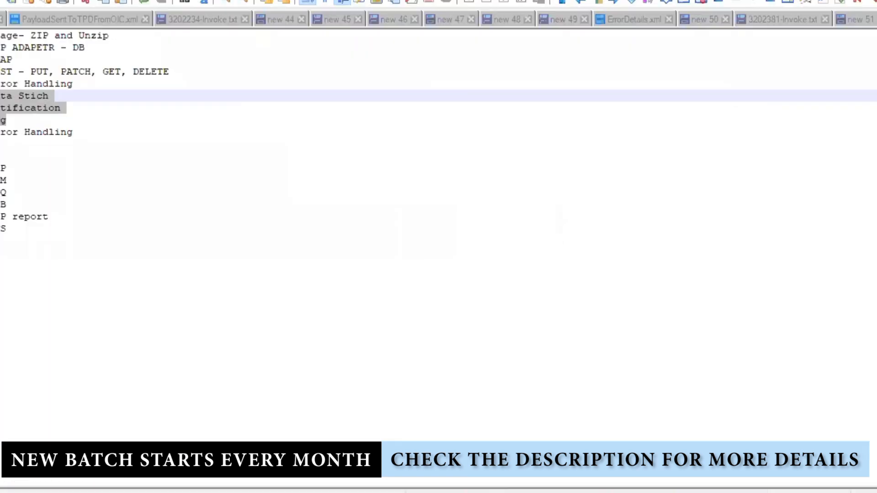
{"action": "scroll", "coordinate": [439, 19], "scroll_direction": "up", "scroll_amount": 9}
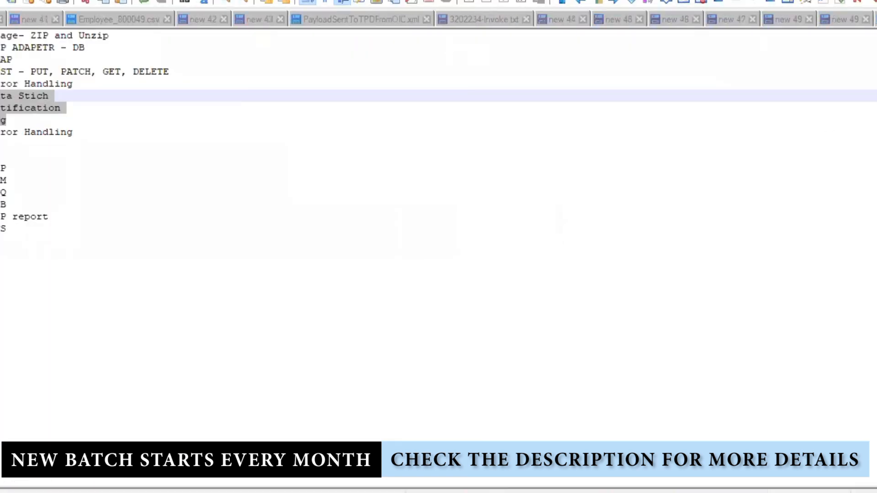
{"action": "scroll", "coordinate": [438, 19], "scroll_direction": "up", "scroll_amount": 8}
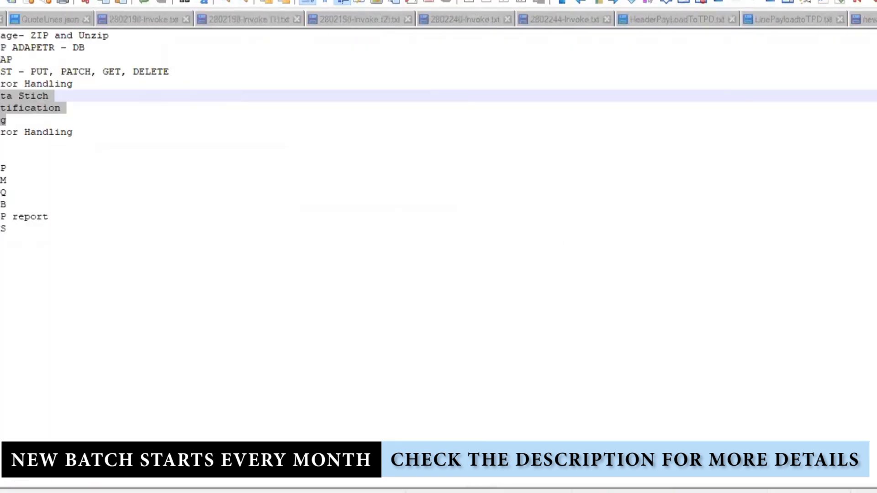
{"action": "scroll", "coordinate": [439, 19], "scroll_direction": "up", "scroll_amount": 8}
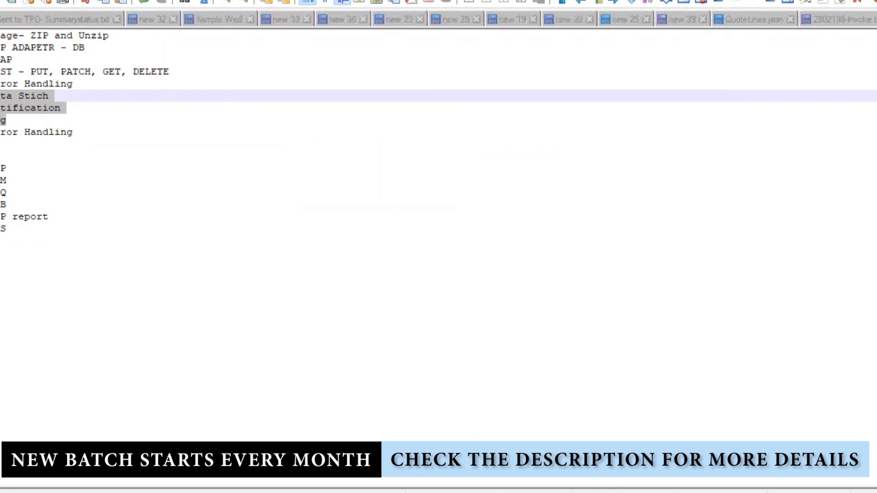
{"action": "scroll", "coordinate": [439, 19], "scroll_direction": "up", "scroll_amount": 6}
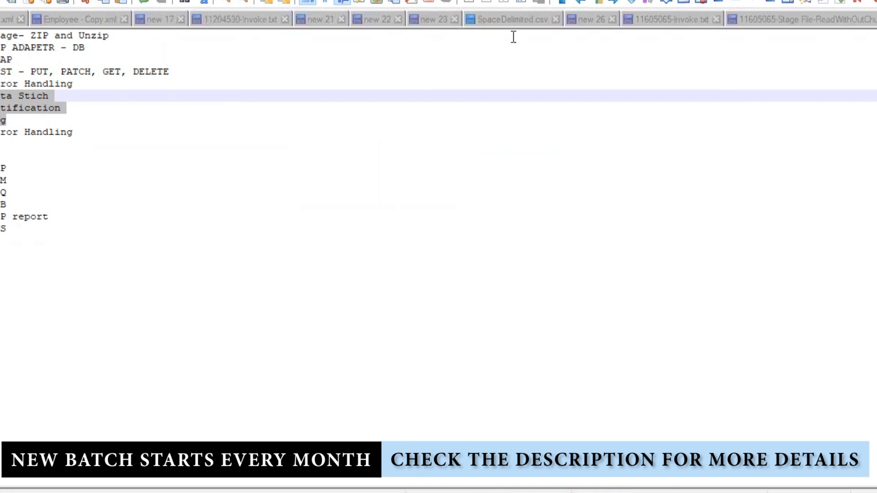
{"action": "scroll", "coordinate": [438, 19], "scroll_direction": "up", "scroll_amount": 3}
{"action": "scroll", "coordinate": [439, 19], "scroll_direction": "up", "scroll_amount": 2}
{"action": "scroll", "coordinate": [439, 19], "scroll_direction": "up", "scroll_amount": 5}
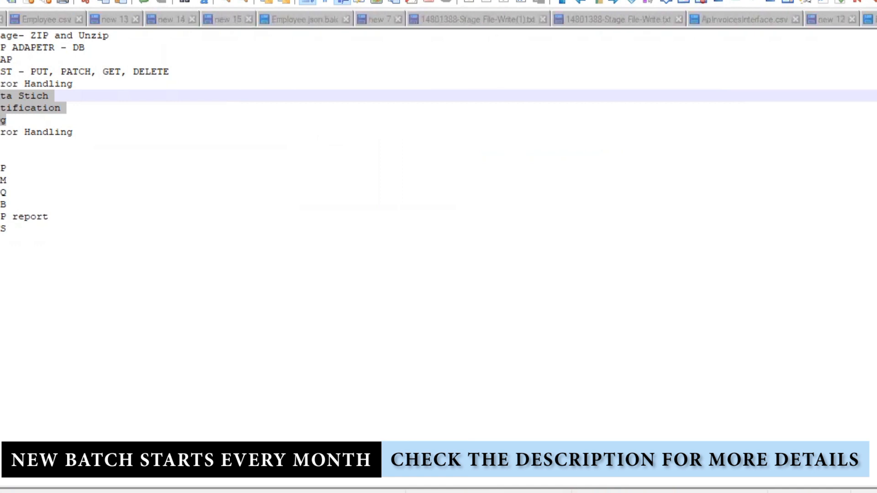
{"action": "scroll", "coordinate": [438, 20], "scroll_direction": "up", "scroll_amount": 6}
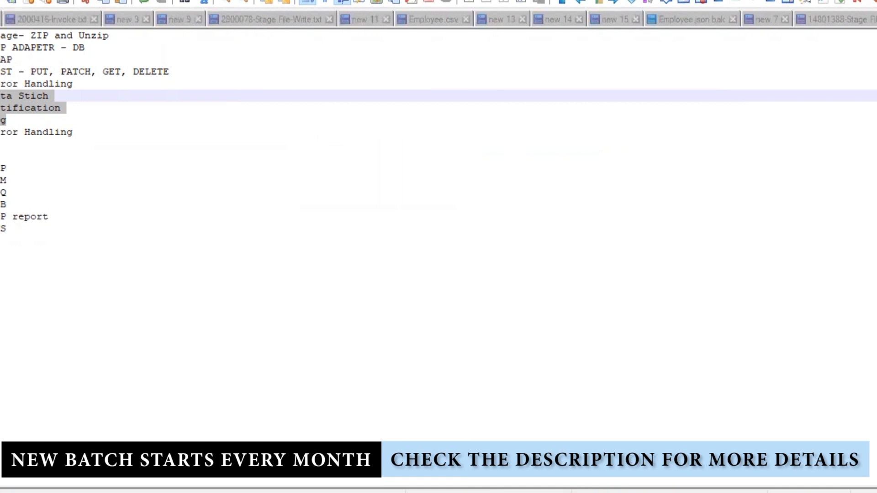
{"action": "scroll", "coordinate": [439, 19], "scroll_direction": "up", "scroll_amount": 6}
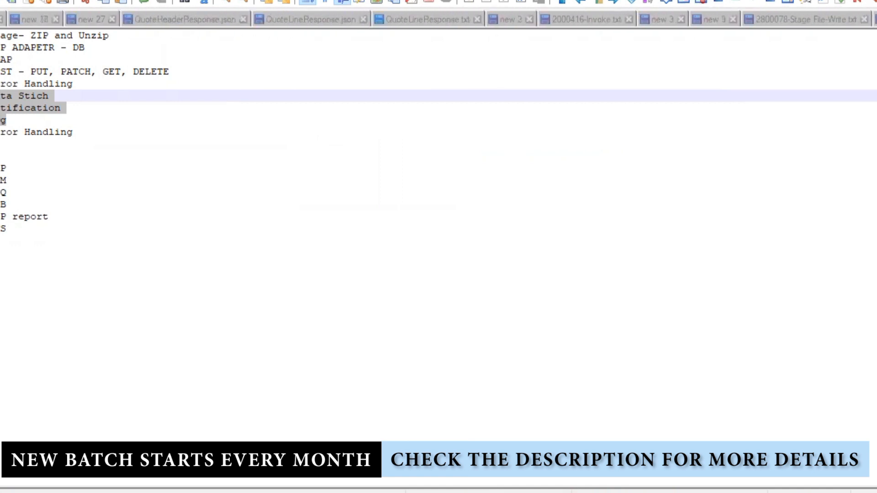
{"action": "scroll", "coordinate": [438, 19], "scroll_direction": "up", "scroll_amount": 6}
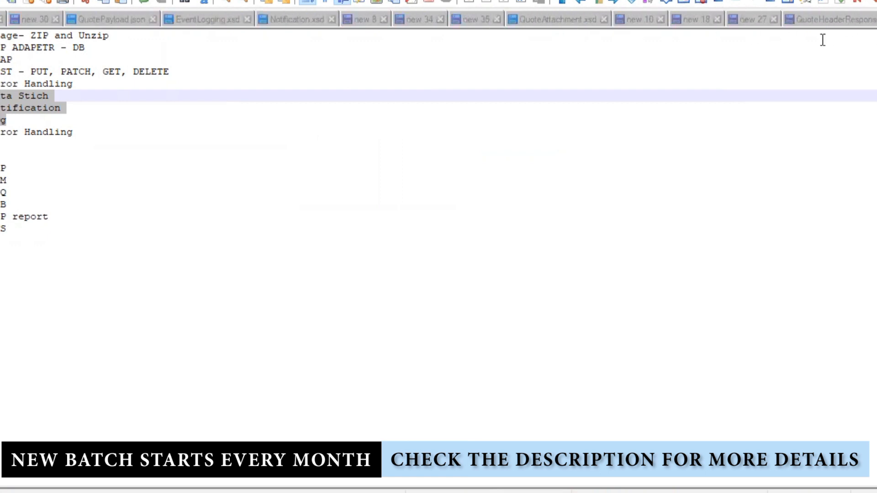
{"action": "scroll", "coordinate": [439, 19], "scroll_direction": "up", "scroll_amount": 6}
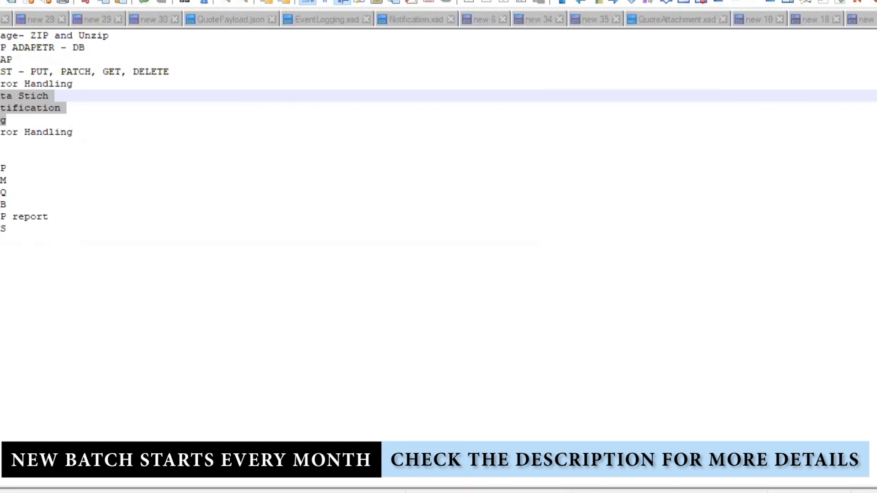
{"action": "scroll", "coordinate": [439, 19], "scroll_direction": "up", "scroll_amount": 2}
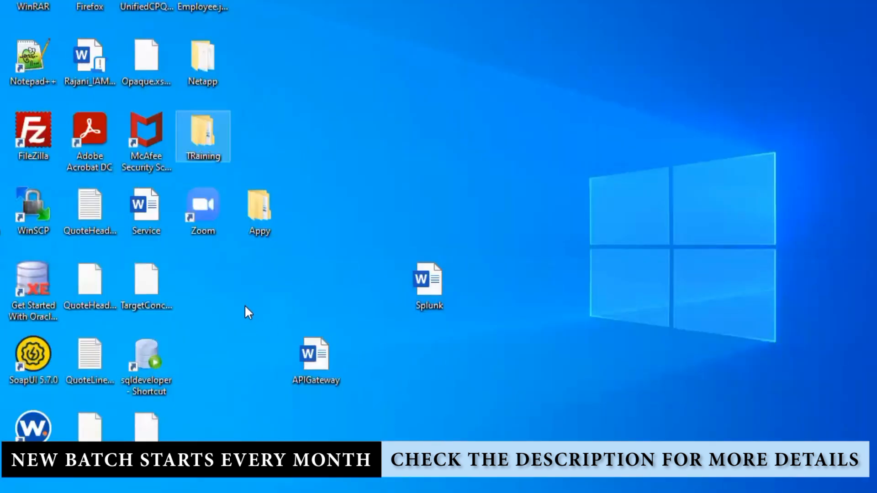
- Open the Employee JSON file from the desktop in Notepad++
{"action": "left_click", "coordinate": [229, 297]}
{"action": "double_click", "coordinate": [154, 428]}
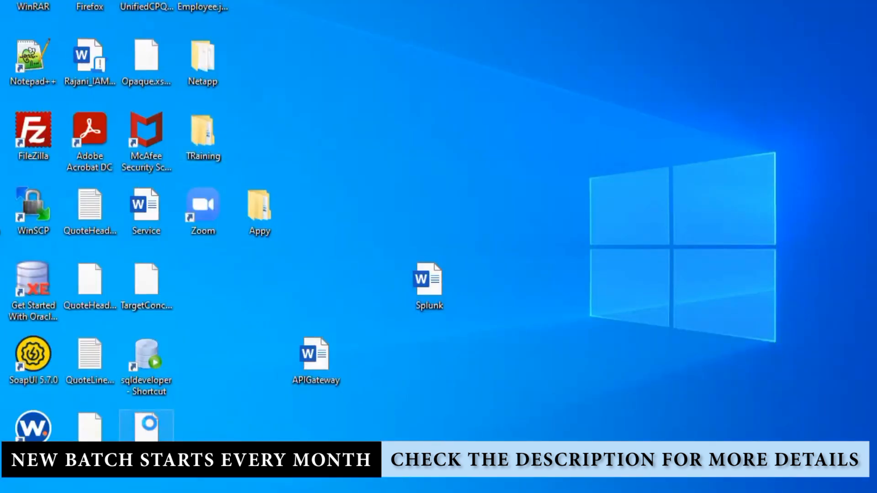
{"action": "right_click", "coordinate": [149, 424]}
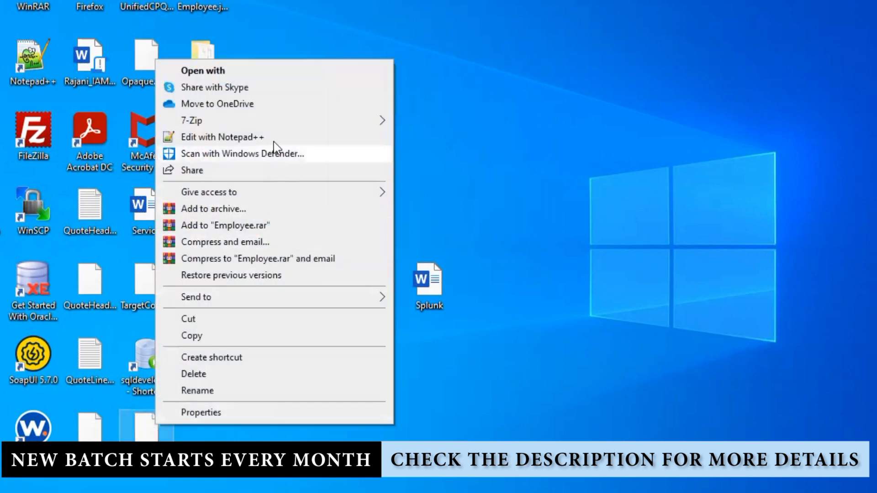
{"action": "left_click", "coordinate": [274, 137]}
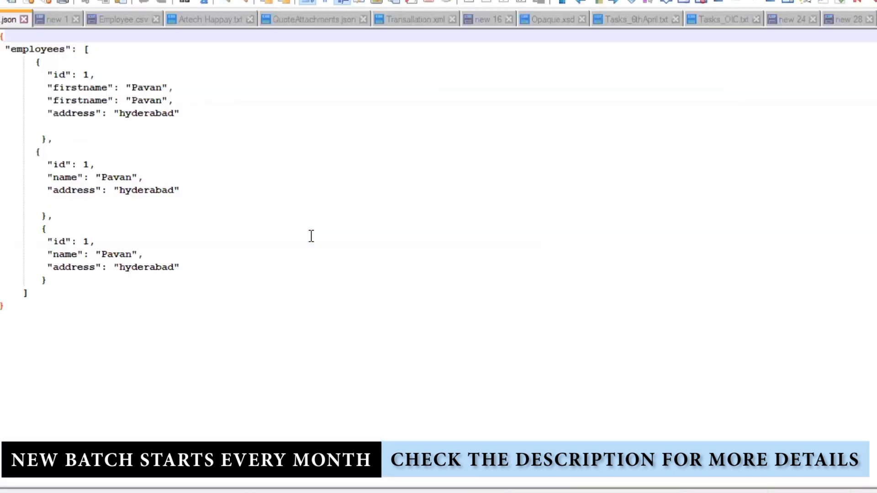
{"action": "left_click", "coordinate": [421, 250]}
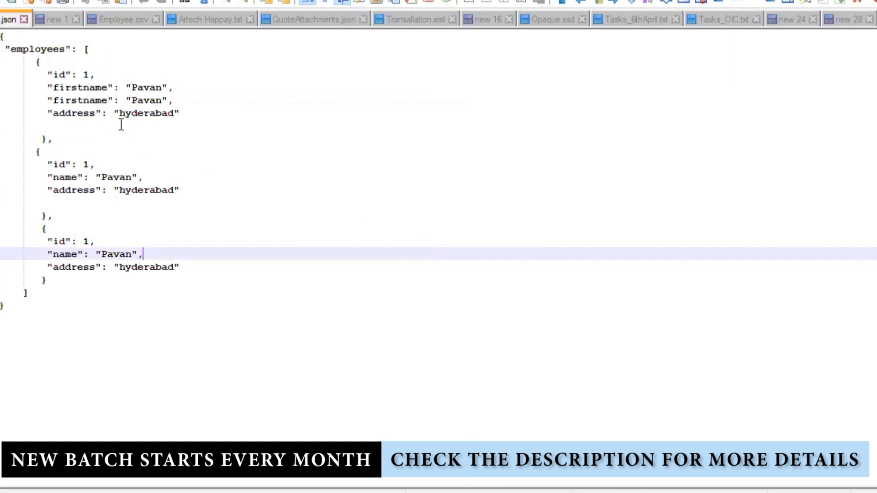
- Review the employees JSON, comparing the second record's name line with the two firstname lines in the first record
{"action": "left_click_drag", "start_coordinate": [15, 310], "coordinate": [18, 206]}
{"action": "left_click", "coordinate": [111, 331]}
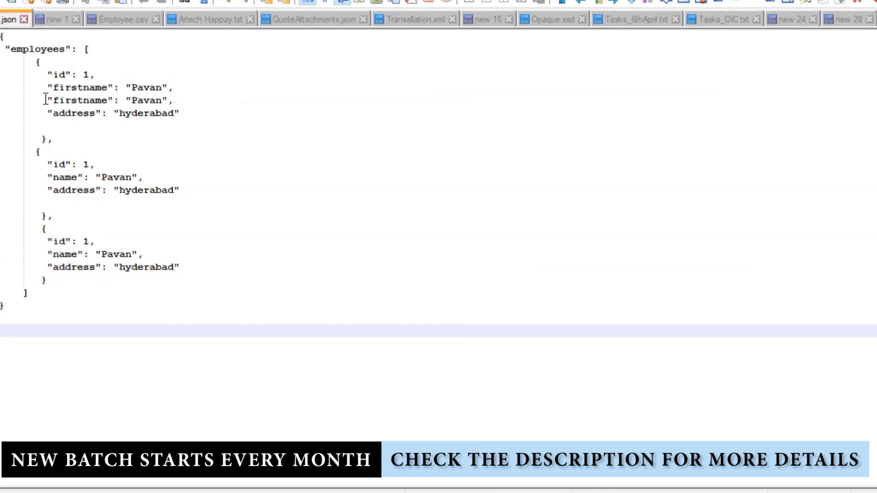
{"action": "left_click_drag", "start_coordinate": [48, 178], "coordinate": [192, 177]}
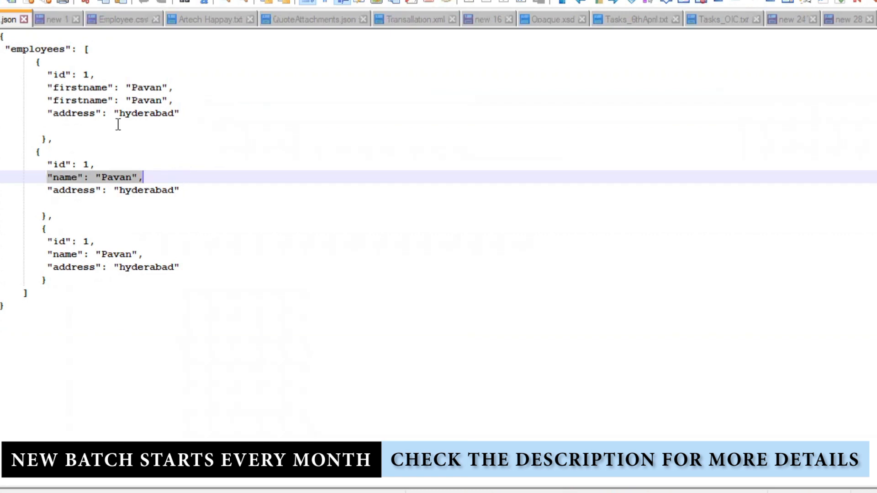
{"action": "left_click_drag", "start_coordinate": [185, 101], "coordinate": [35, 87]}
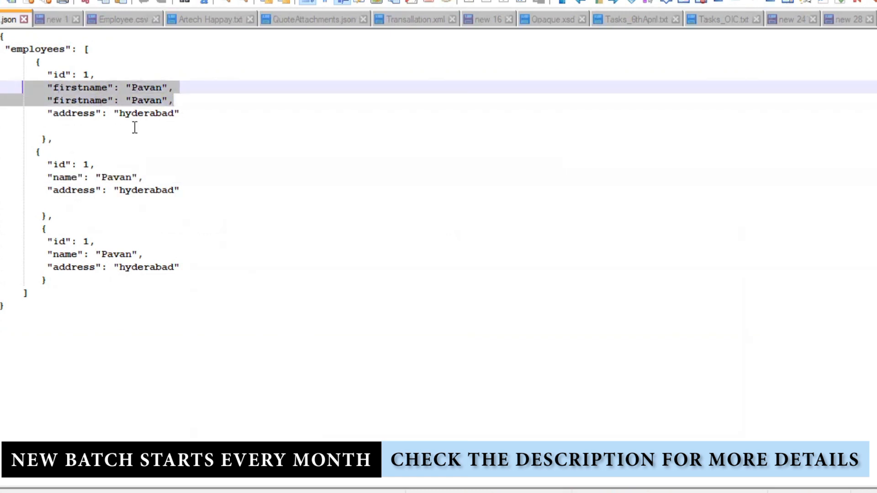
{"action": "key", "text": "Down"}
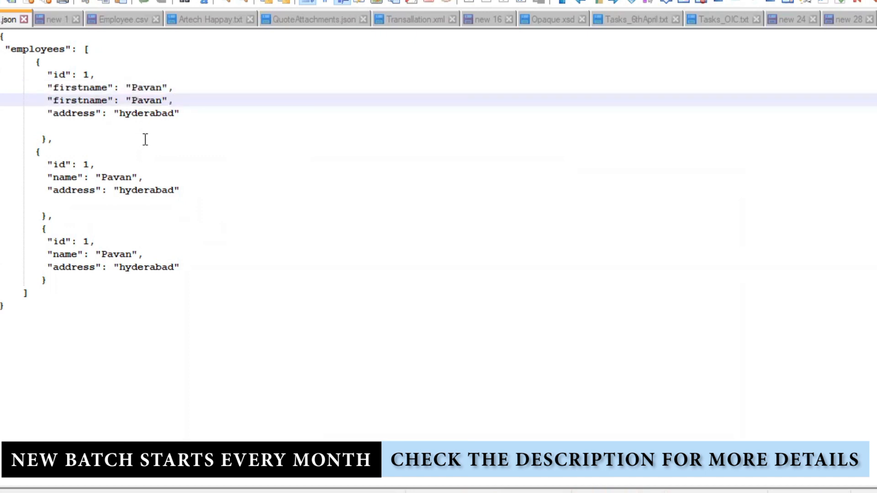
- Replace the first employee's two firstname lines with the last employee's name line, and copy the whole JSON to take back to Oracle Integration
{"action": "left_click_drag", "start_coordinate": [143, 254], "coordinate": [48, 256]}
{"action": "key", "text": "ctrl+c"}
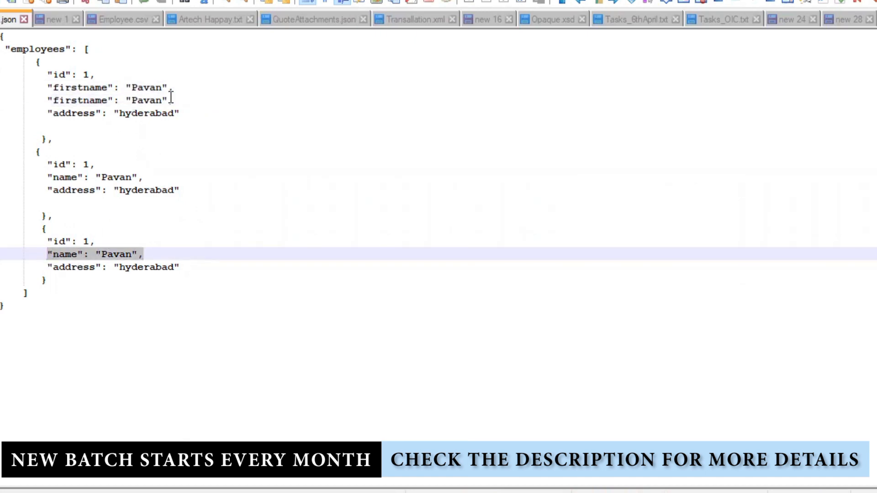
{"action": "left_click_drag", "start_coordinate": [171, 97], "coordinate": [45, 89]}
{"action": "key", "text": "ctrl+v"}
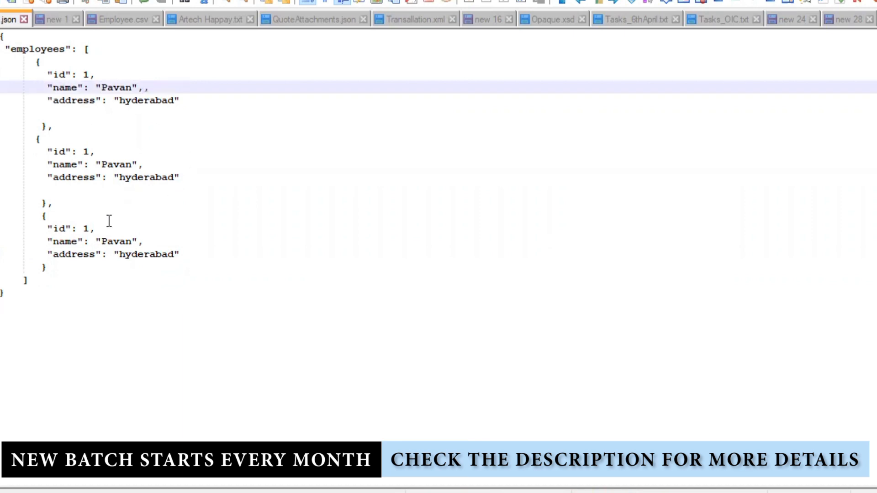
{"action": "left_click_drag", "start_coordinate": [13, 294], "coordinate": [1, 36]}
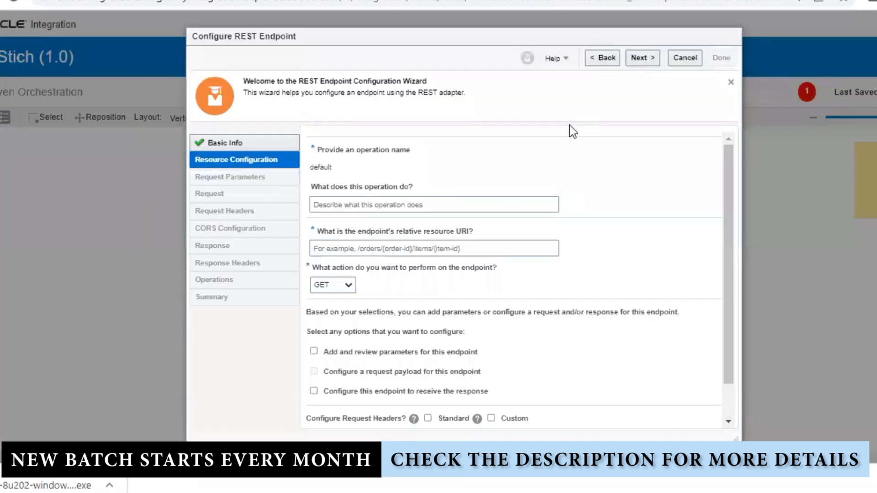
- Describe the REST operation as WriteEmployeeDetails and set the endpoint's relative resource URI to /writeEmployeeDetails
{"action": "left_click", "coordinate": [381, 205]}
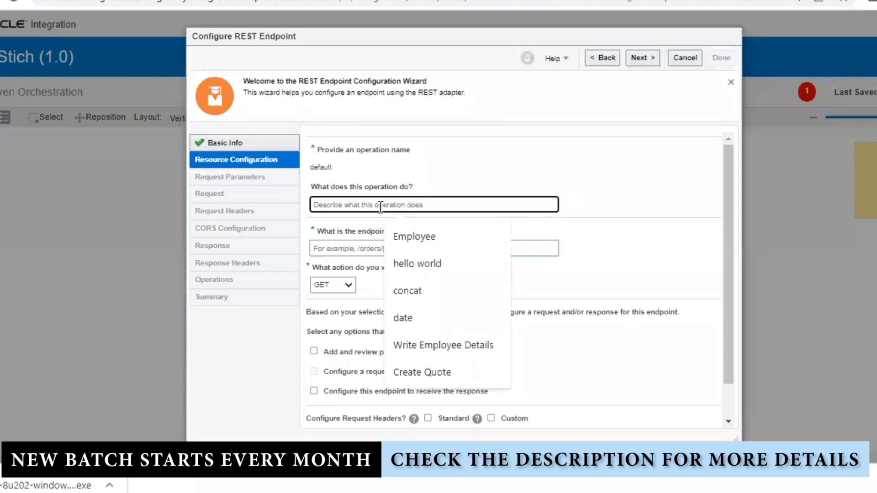
{"action": "type", "text": "WriteEmploy"}
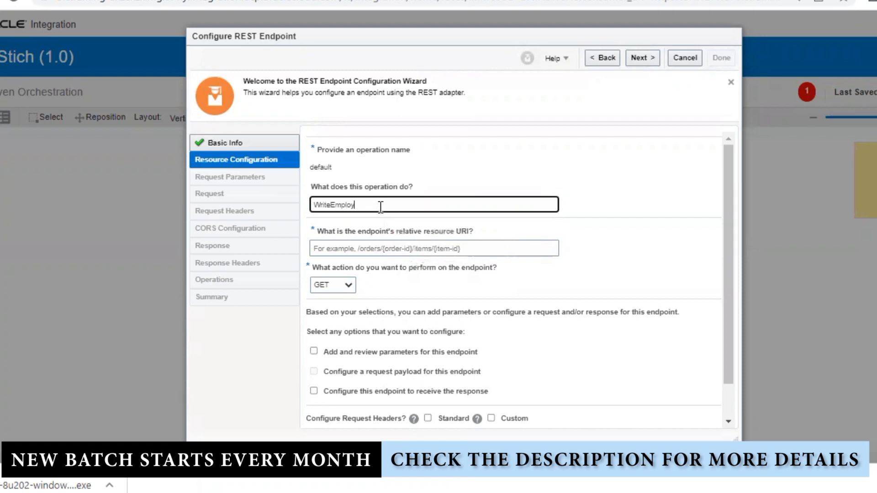
{"action": "type", "text": "eeDetails"}
{"action": "left_click", "coordinate": [383, 249]}
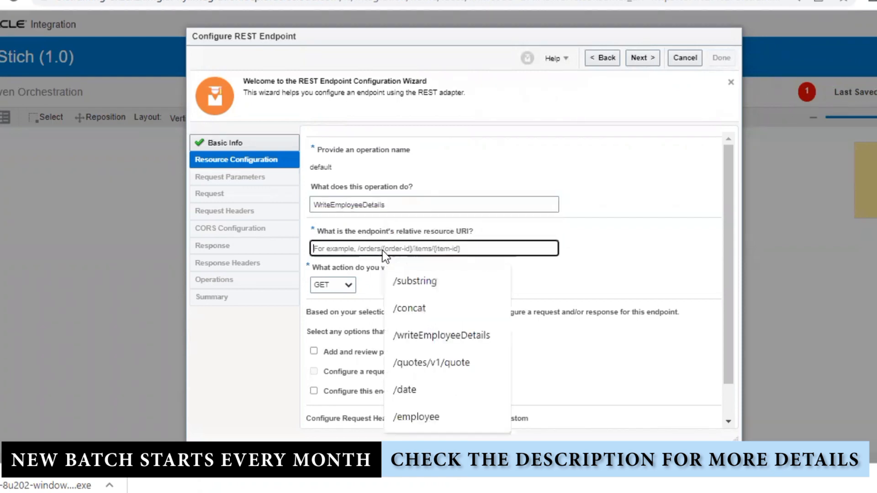
{"action": "key", "text": "Escape"}
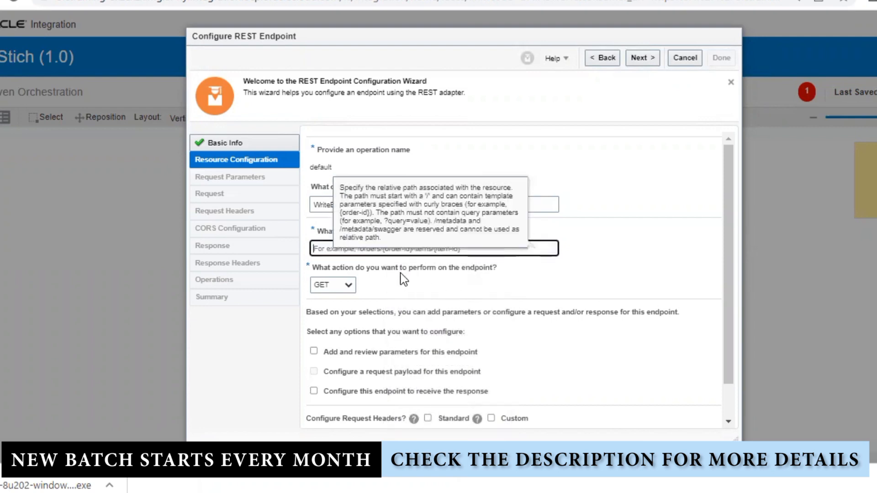
{"action": "left_click", "coordinate": [342, 248]}
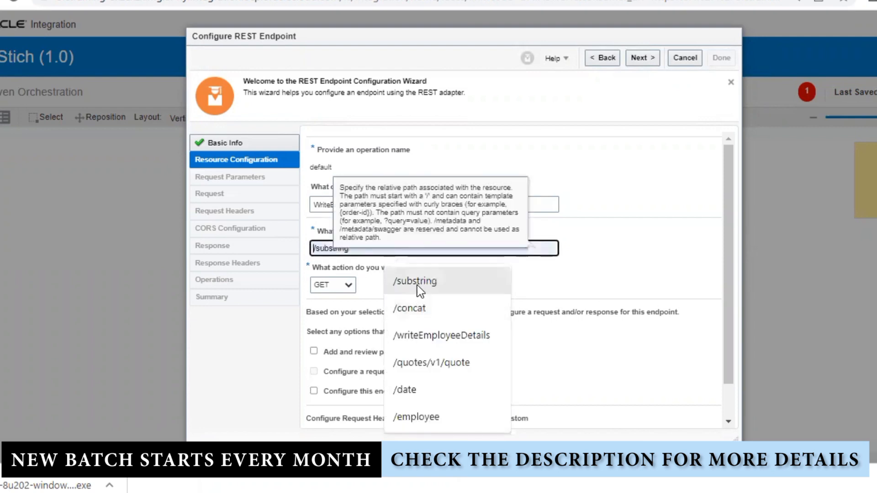
{"action": "left_click", "coordinate": [423, 337]}
- Set the endpoint action to POST, enable configuring a request payload, and continue to the request page
{"action": "left_click", "coordinate": [332, 285]}
{"action": "left_click", "coordinate": [322, 321]}
{"action": "left_click", "coordinate": [314, 371]}
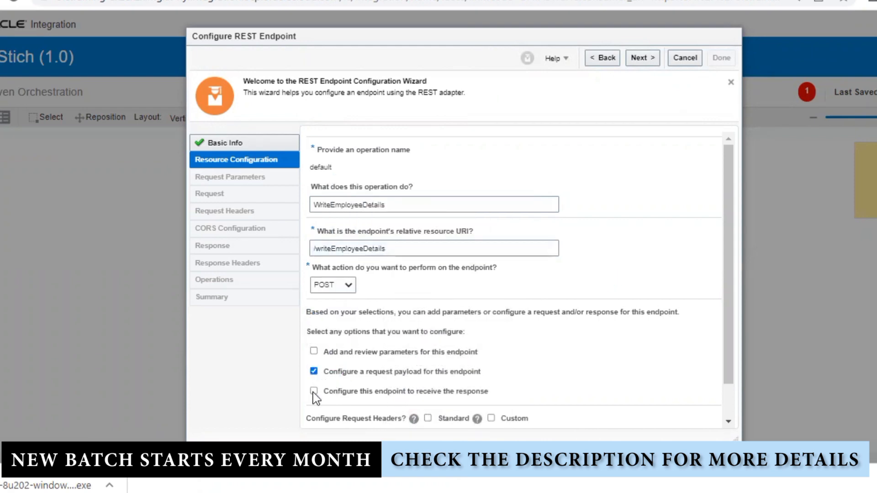
{"action": "left_click", "coordinate": [315, 392]}
{"action": "left_click", "coordinate": [642, 59]}
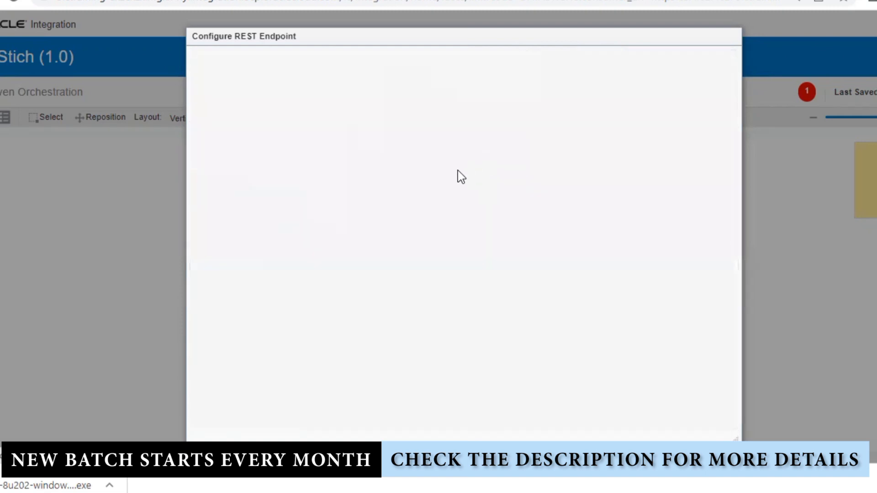
- Set the request payload format to JSON Sample and submit the copied employees JSON as the inline sample
{"action": "left_click", "coordinate": [423, 299]}
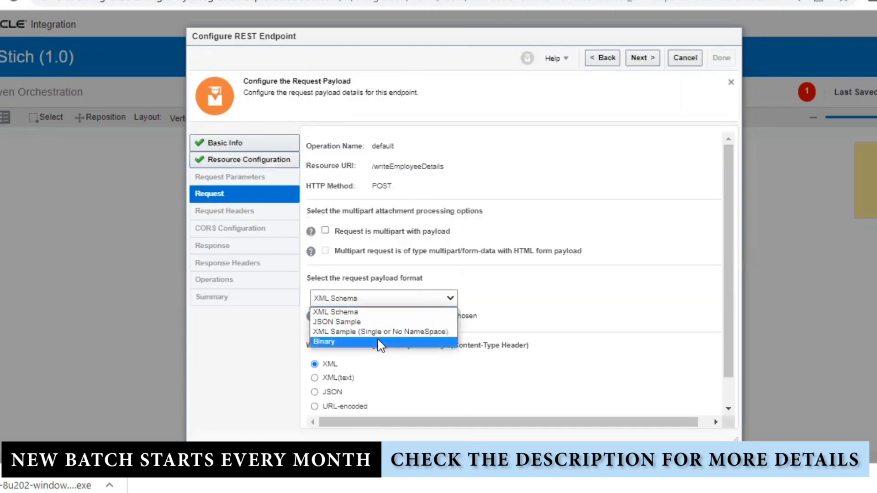
{"action": "left_click", "coordinate": [360, 322]}
{"action": "left_click", "coordinate": [640, 320]}
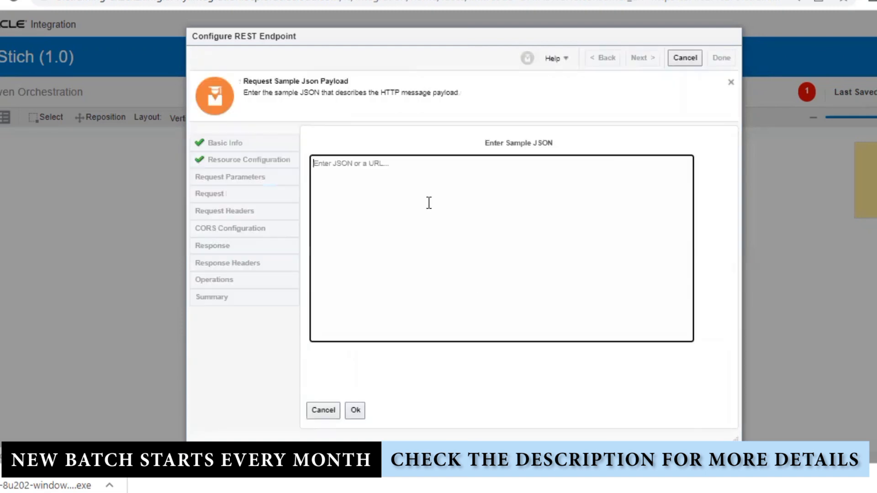
{"action": "left_click", "coordinate": [426, 201]}
{"action": "type", "text": "{ \"employees\": [ { \"id\": 1, \"name\": \"Pavan\",, \"address\": \"hyderabad\"  }, { \"id\": 1, \"name\": \"Pavan\", \"address\": \"hyderabad\"  }, { \"id\": 1, \"name\": \"Pavan\", \"address\": \"hyderabad\" } ] }"}
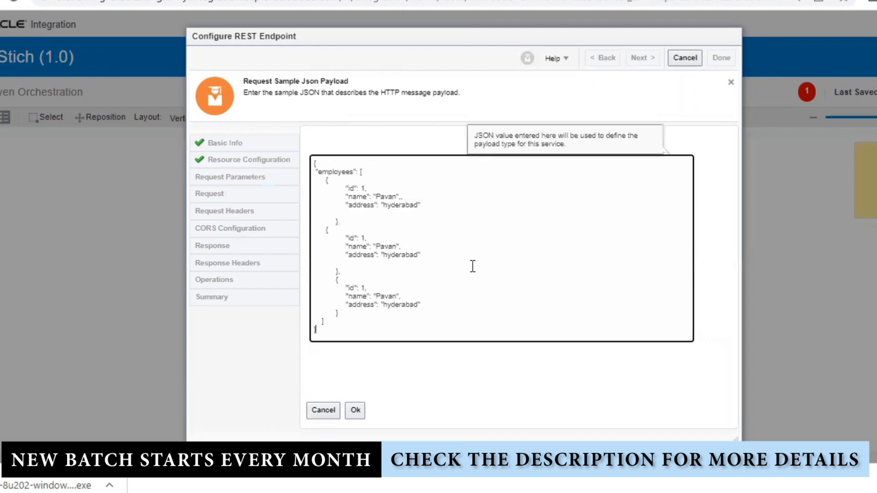
{"action": "left_click", "coordinate": [356, 412]}
- Remove the extra comma after the first employee's name in the sample JSON, accept it and finish the REST endpoint configuration
{"action": "left_click", "coordinate": [473, 287]}
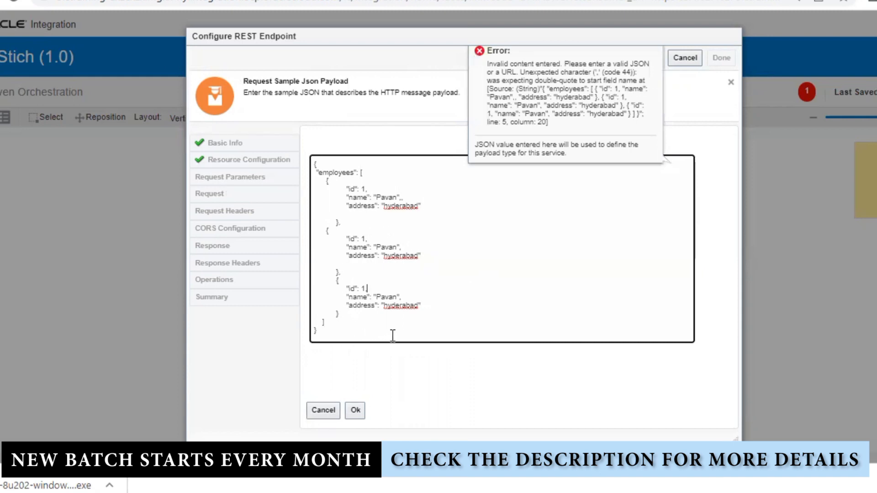
{"action": "left_click", "coordinate": [428, 197]}
{"action": "key", "text": "BackSpace"}
{"action": "left_click", "coordinate": [355, 411]}
{"action": "left_click", "coordinate": [642, 56]}
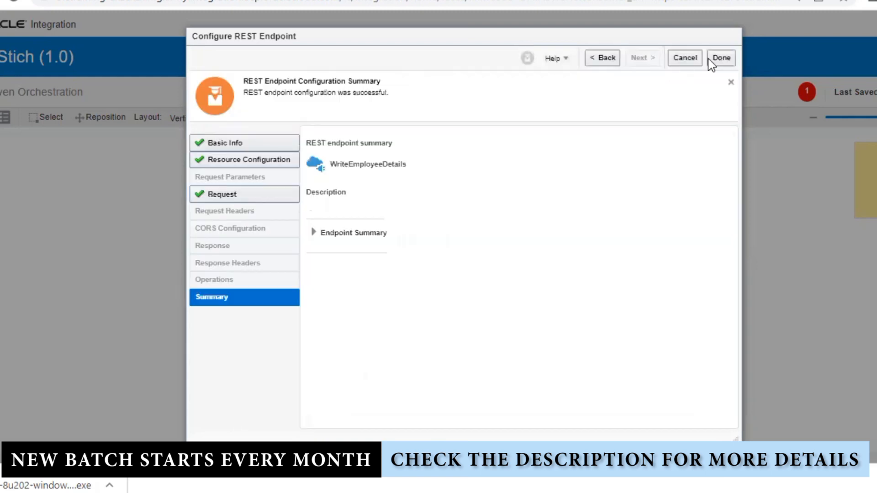
{"action": "left_click", "coordinate": [722, 57]}
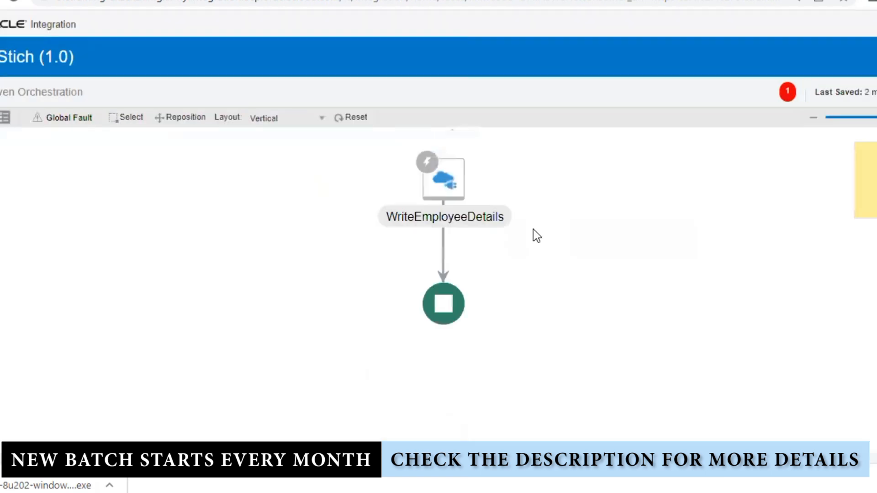
- Set the id field of the request's employees element as the primary business identifier for tracking and save it
{"action": "left_click", "coordinate": [876, 92]}
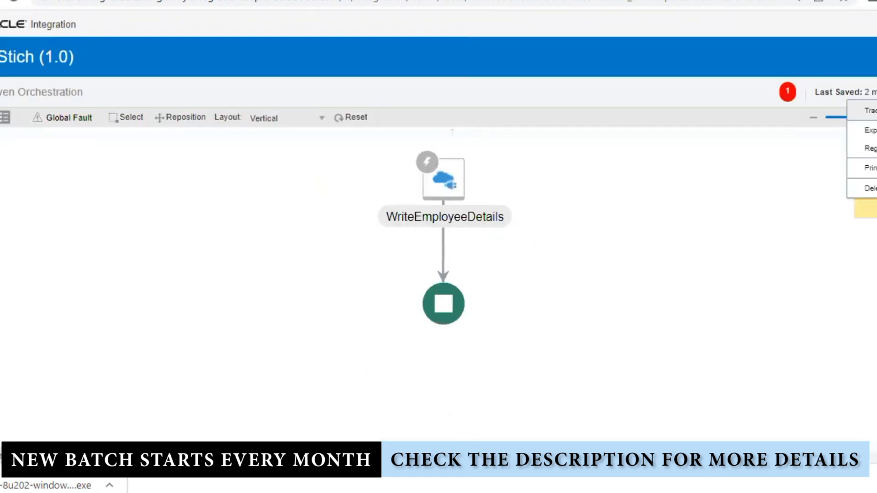
{"action": "left_click", "coordinate": [870, 110]}
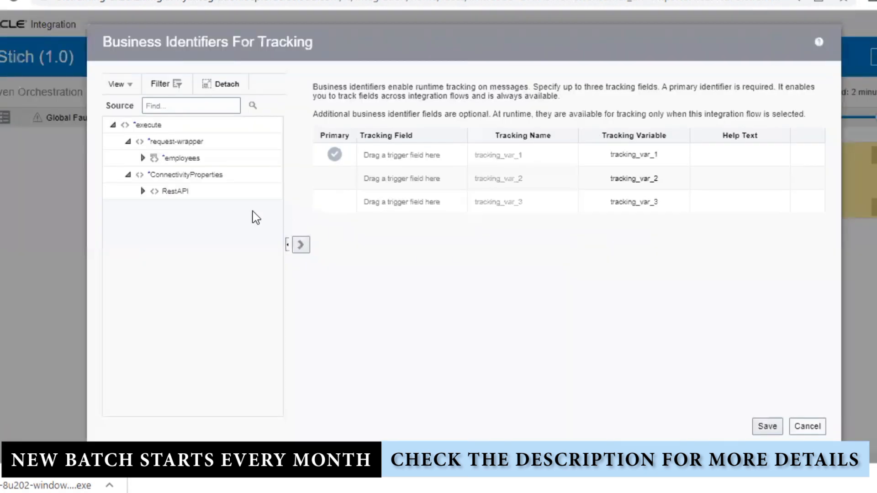
{"action": "left_click", "coordinate": [142, 158]}
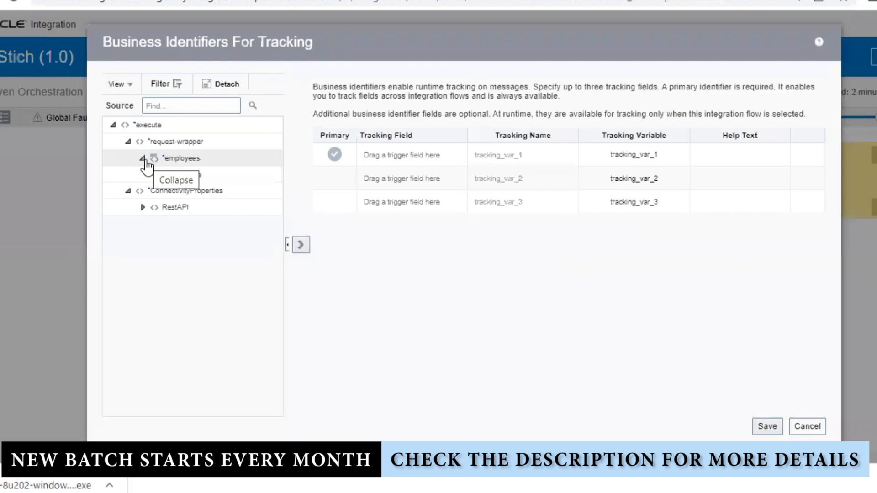
{"action": "left_click", "coordinate": [174, 175]}
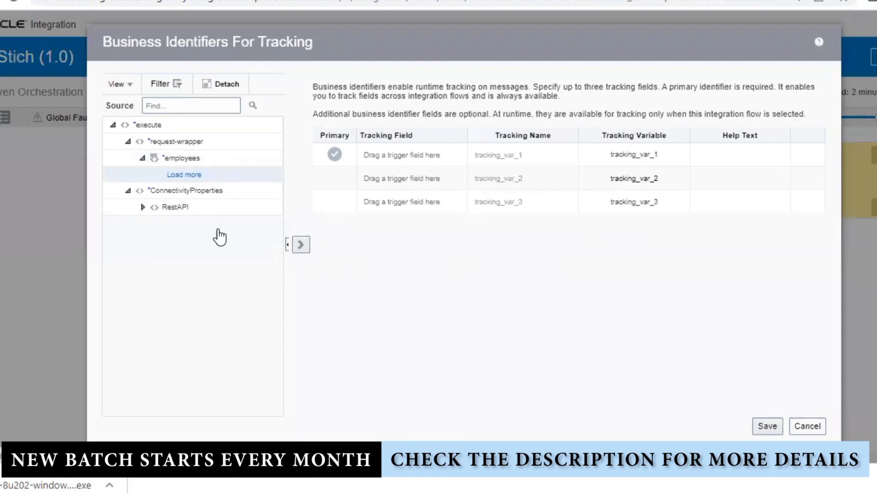
{"action": "left_click_drag", "start_coordinate": [201, 176], "coordinate": [410, 156]}
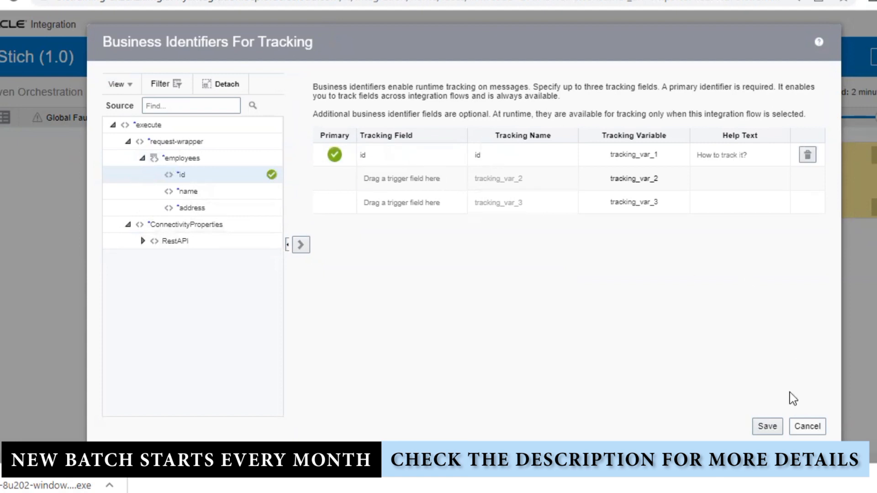
{"action": "left_click", "coordinate": [768, 426]}
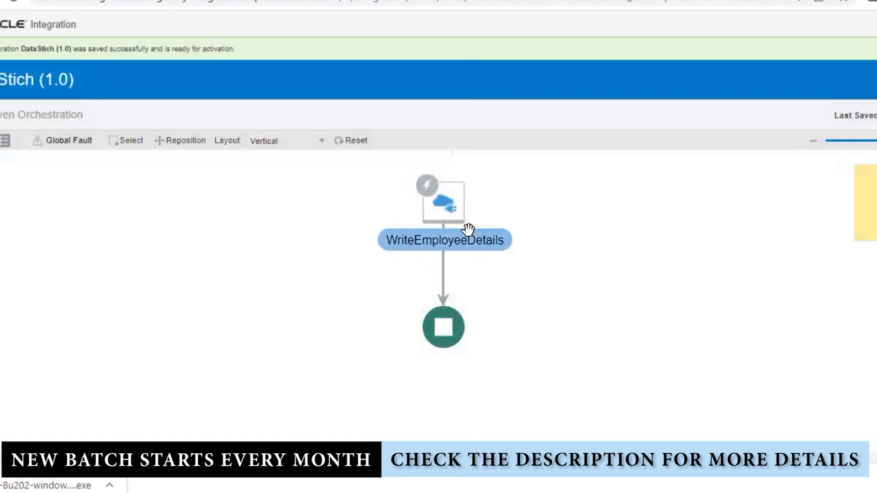
{"action": "key", "text": "alt+Tab"}
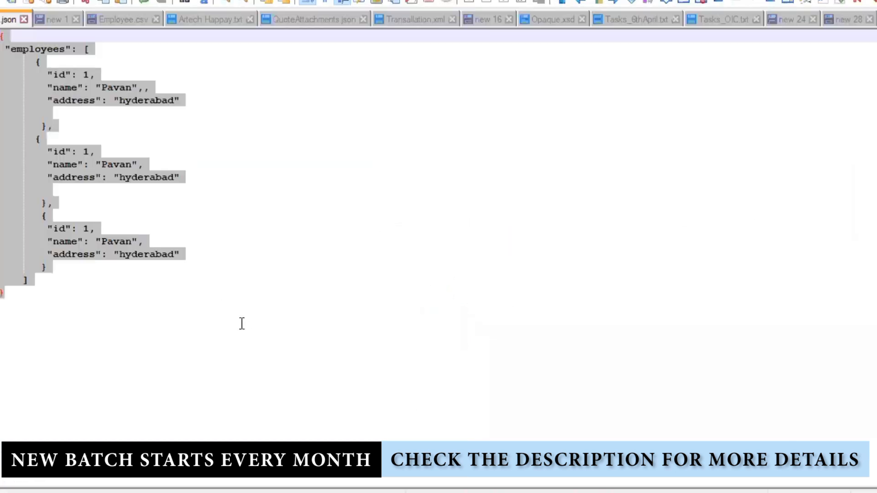
{"action": "left_click", "coordinate": [242, 321]}
{"action": "key", "text": "alt+Tab"}
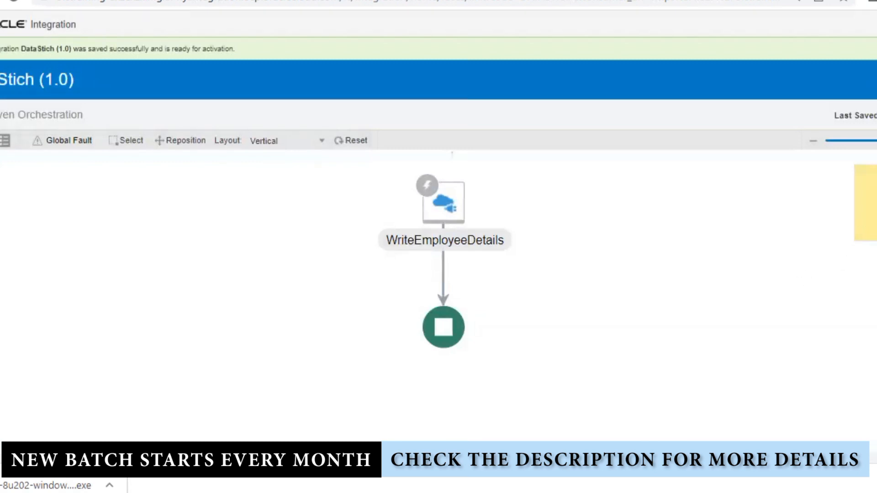
- Add a For Each action directly after the WriteEmployeeDetails trigger and name it Employee
{"action": "left_click", "coordinate": [876, 182]}
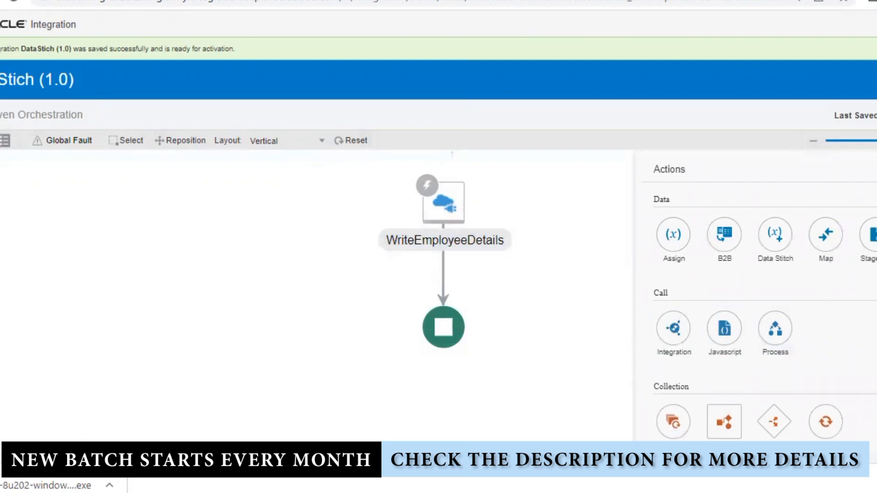
{"action": "scroll", "coordinate": [859, 356], "scroll_direction": "down", "scroll_amount": 2}
{"action": "left_click_drag", "start_coordinate": [671, 354], "coordinate": [442, 263]}
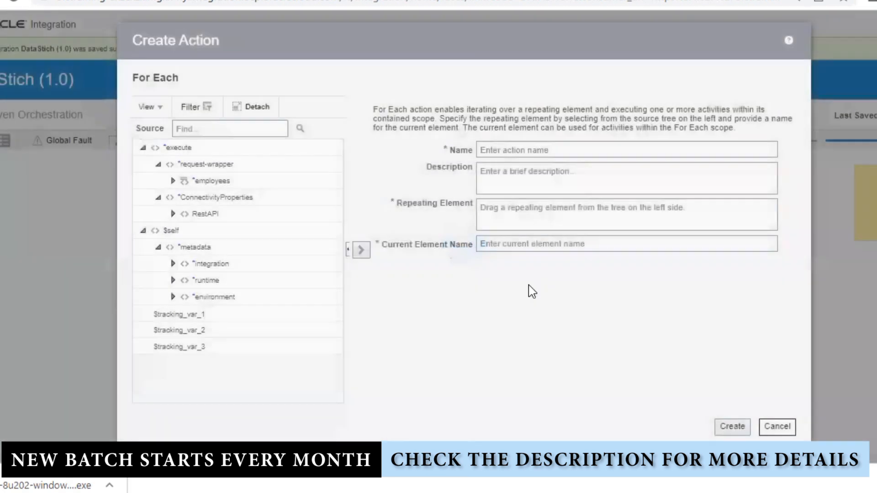
{"action": "left_click", "coordinate": [539, 152]}
{"action": "type", "text": "Fo"}
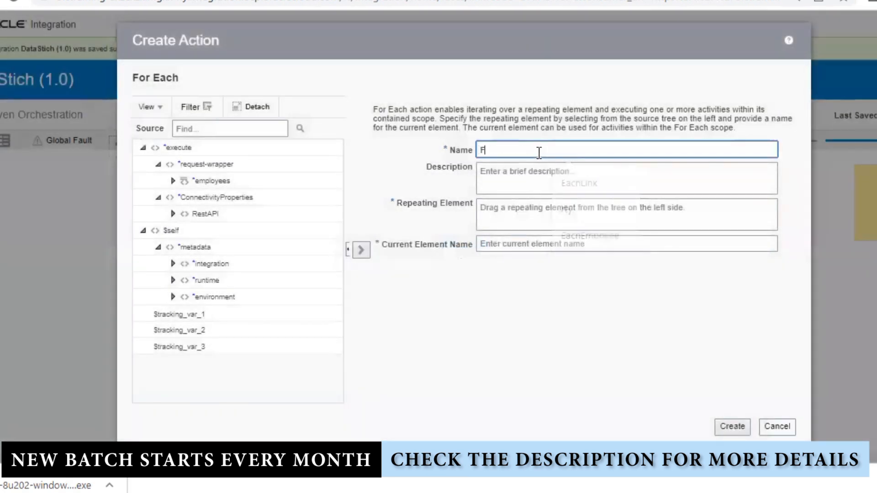
{"action": "key", "text": "BackSpace"}
{"action": "key", "text": "BackSpace"}
{"action": "type", "text": "Employee"}
{"action": "key", "text": "Tab"}
{"action": "key", "text": "Tab"}
{"action": "key", "text": "Tab"}
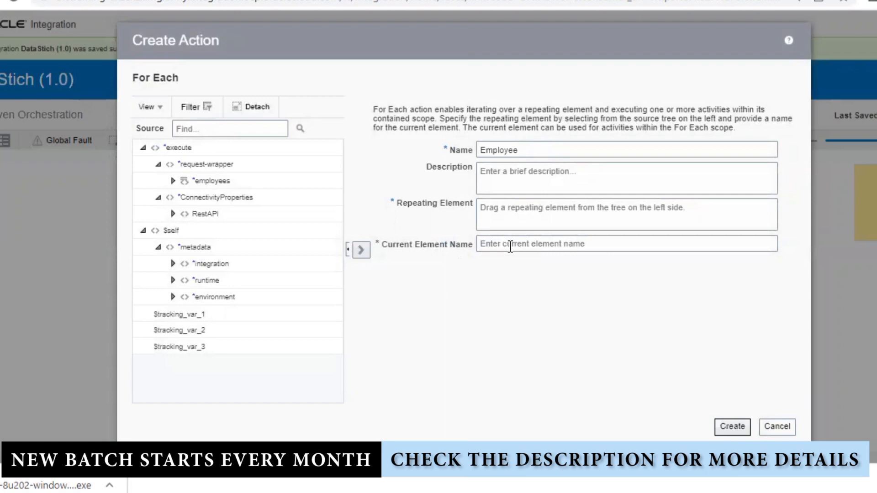
- Set the loop's current element name to CurrentEmployee and its repeating element to the request's employees, and create the action
{"action": "left_click", "coordinate": [511, 247]}
{"action": "type", "text": "CurrentEMployee"}
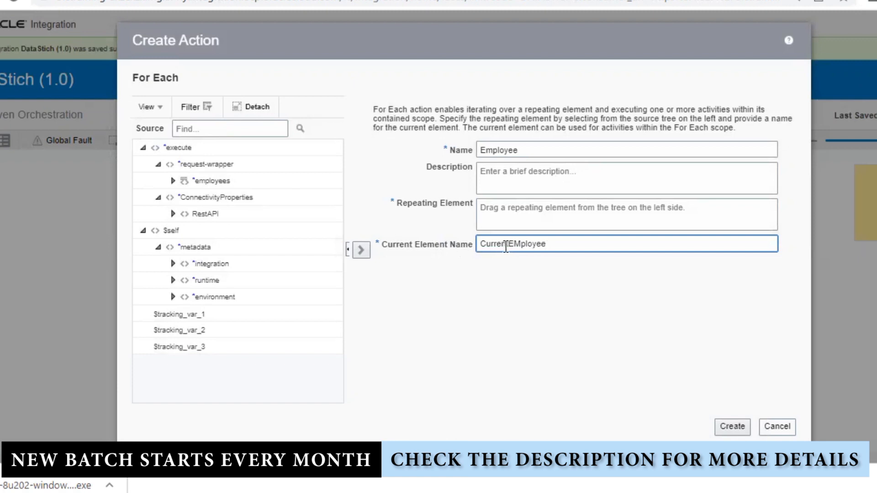
{"action": "left_click", "coordinate": [523, 244]}
{"action": "key", "text": "BackSpace"}
{"action": "type", "text": "m"}
{"action": "left_click", "coordinate": [368, 234]}
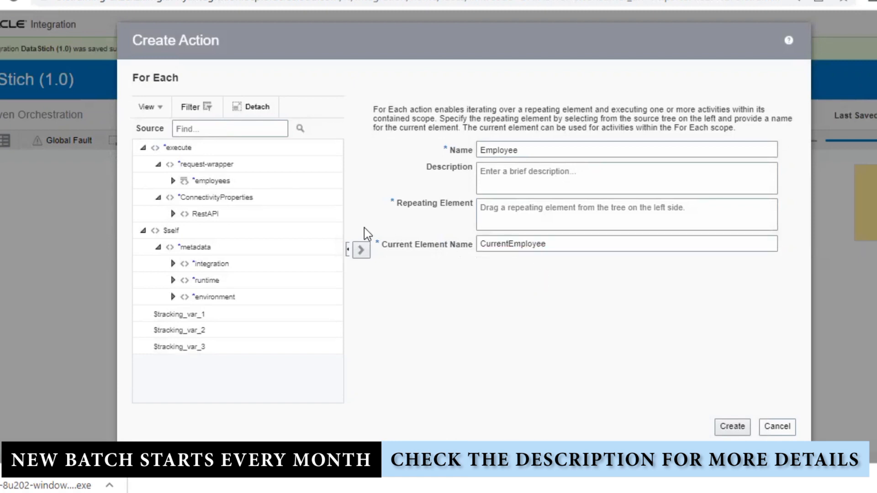
{"action": "left_click", "coordinate": [173, 181]}
{"action": "left_click_drag", "start_coordinate": [219, 179], "coordinate": [618, 214]}
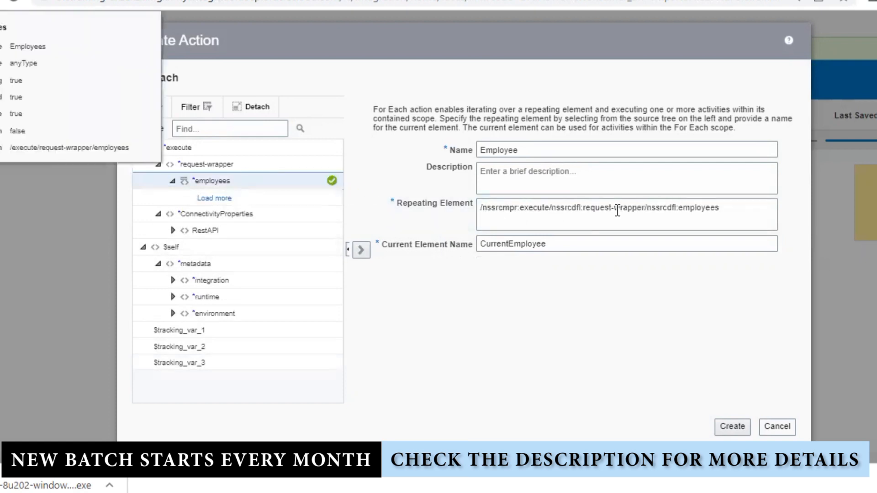
{"action": "left_click", "coordinate": [732, 427]}
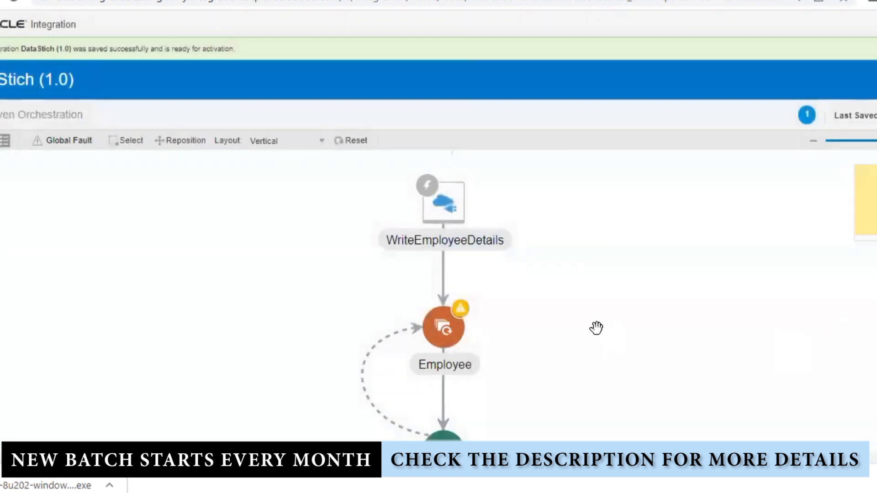
- Add a global variable named EmployeeTemp with the Object type
{"action": "left_click_drag", "start_coordinate": [599, 329], "coordinate": [580, 269]}
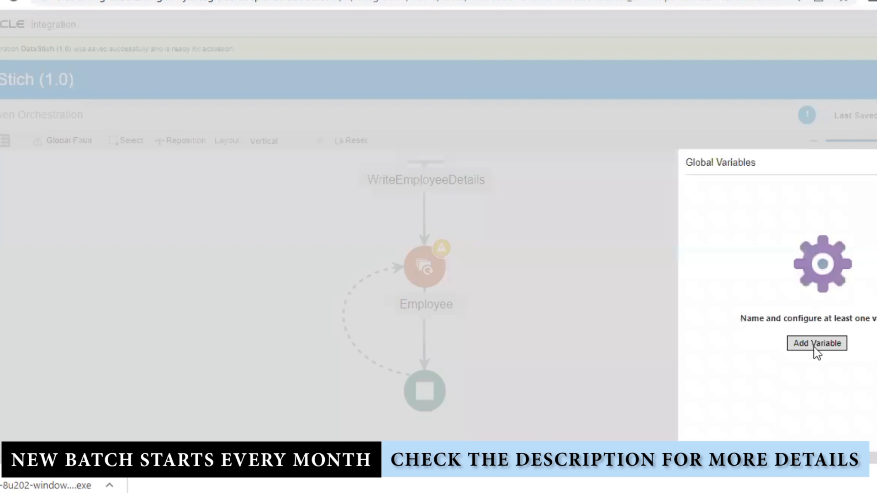
{"action": "left_click", "coordinate": [816, 344]}
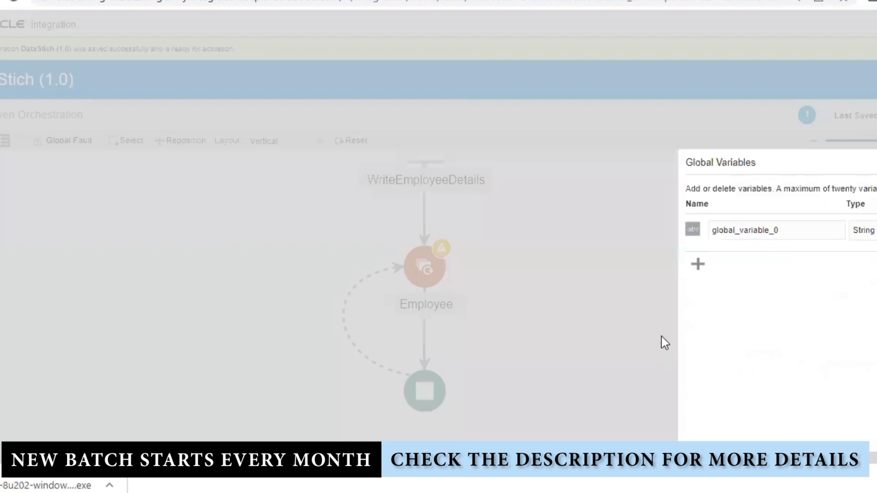
{"action": "double_click", "coordinate": [784, 231]}
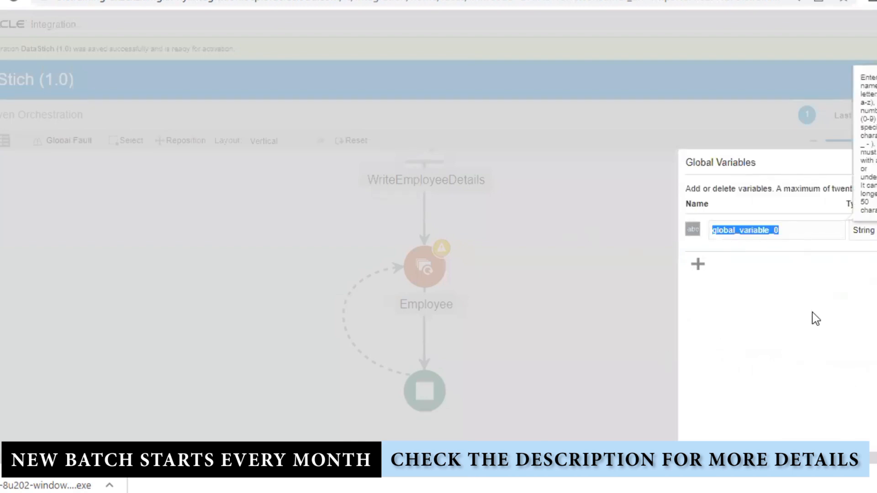
{"action": "type", "text": "EmployeeTemp"}
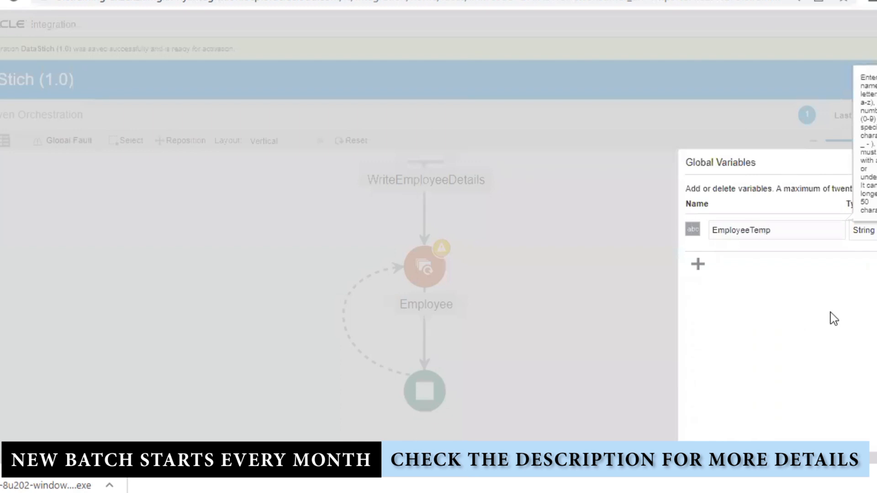
{"action": "left_click", "coordinate": [868, 231]}
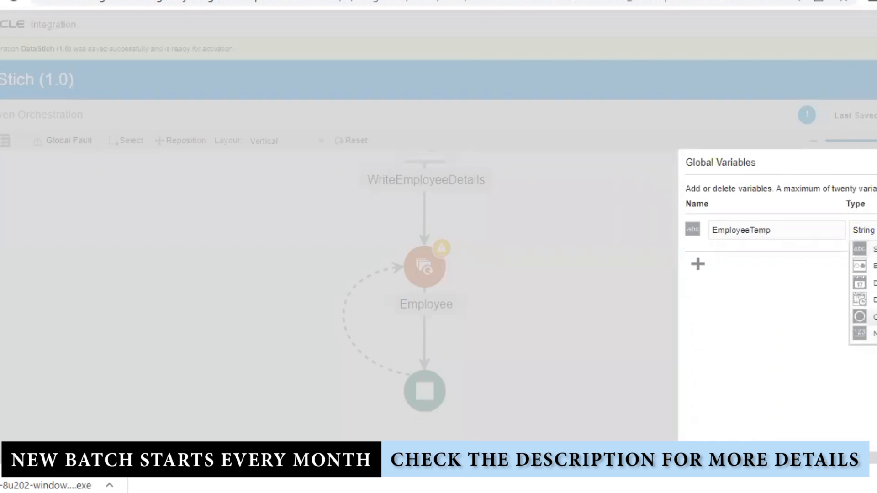
{"action": "left_click", "coordinate": [862, 316]}
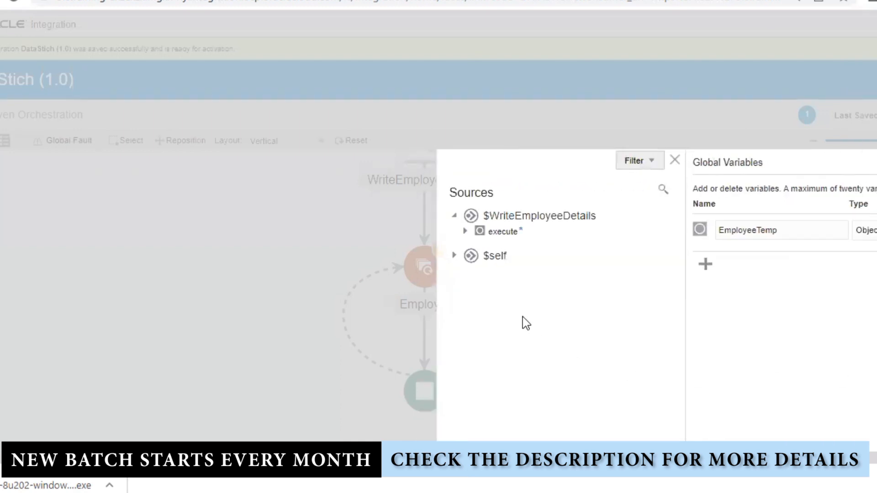
- Base the EmployeeTemp variable on the execute element of $WriteEmployeeDetails and save the global variables
{"action": "left_click", "coordinate": [464, 232]}
{"action": "left_click", "coordinate": [465, 231]}
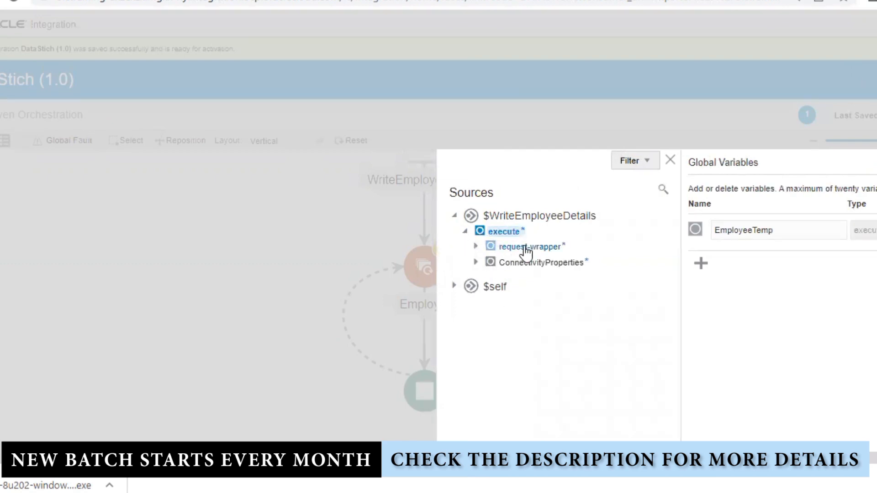
{"action": "left_click", "coordinate": [476, 246]}
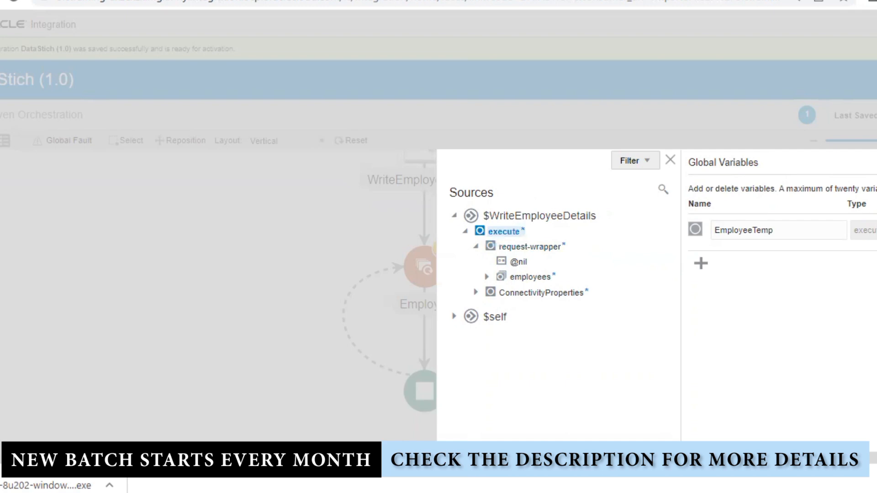
{"action": "left_click", "coordinate": [873, 434]}
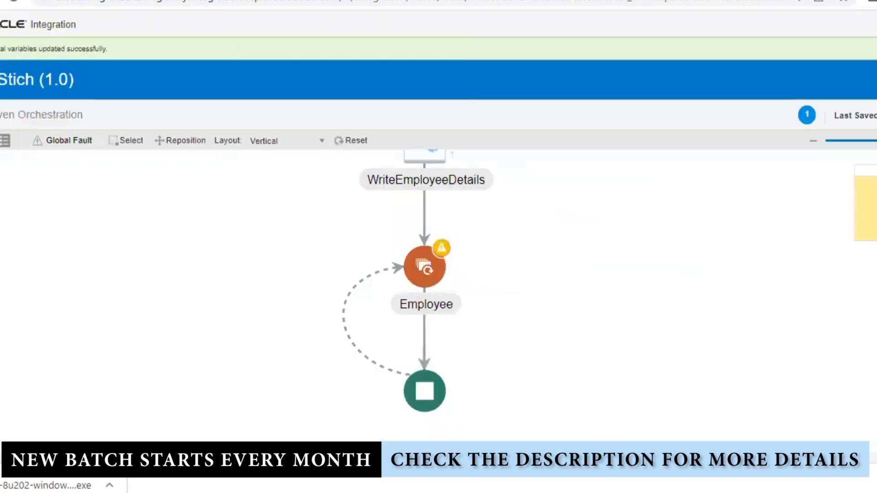
{"action": "left_click", "coordinate": [873, 256]}
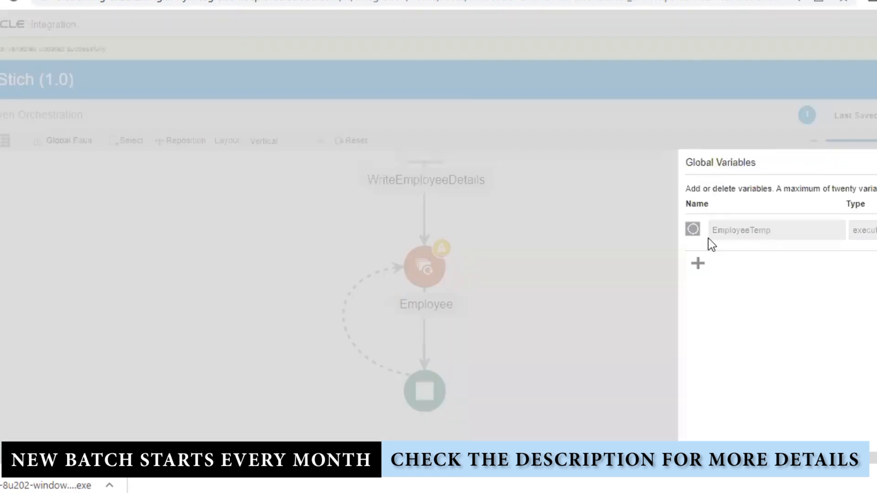
{"action": "left_click", "coordinate": [873, 434]}
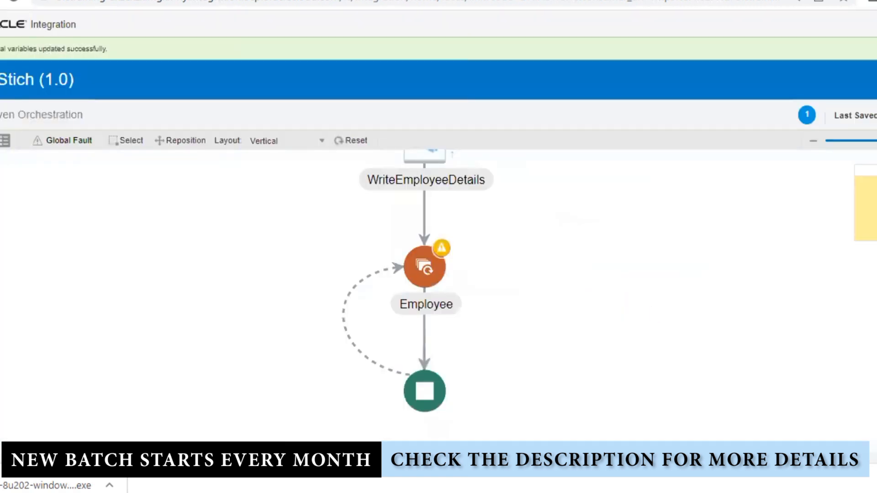
- Insert a Data Stitch action inside the Employee loop, name it WriteEmployeeStich and open its configuration
{"action": "left_click", "coordinate": [874, 206]}
{"action": "left_click_drag", "start_coordinate": [789, 246], "coordinate": [425, 332]}
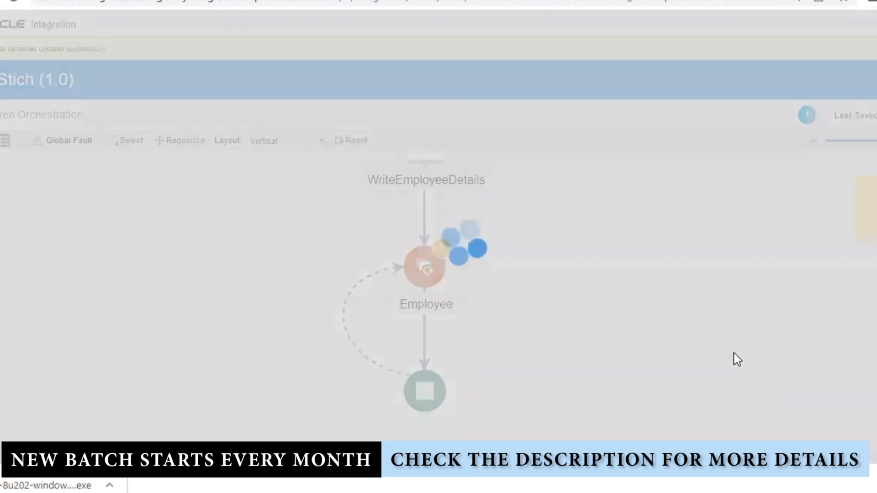
{"action": "left_click", "coordinate": [717, 203]}
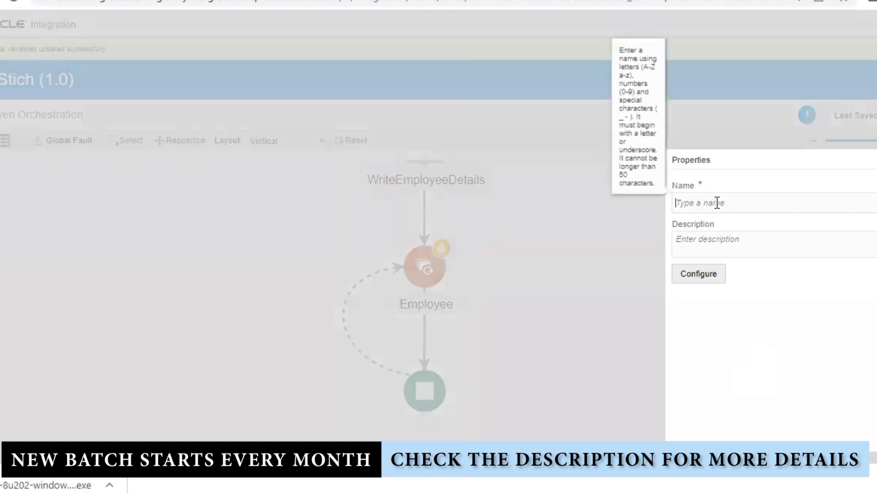
{"action": "type", "text": "WriteEMployeeStich"}
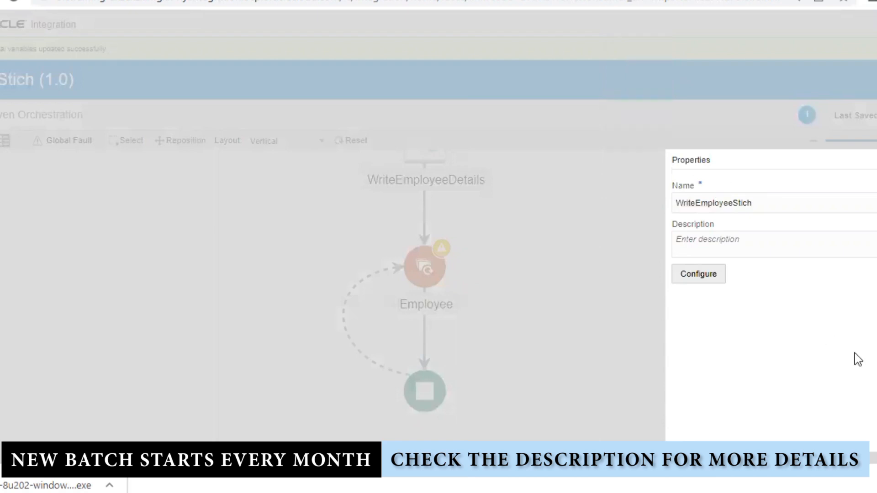
{"action": "left_click", "coordinate": [719, 276]}
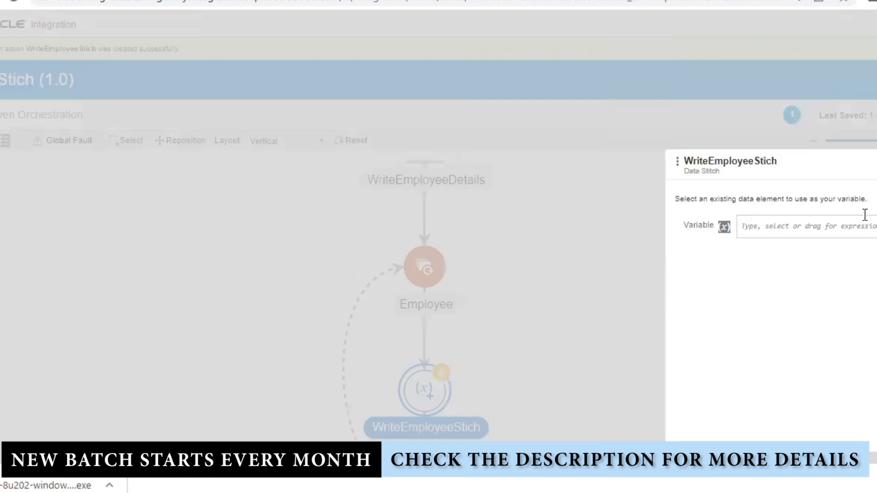
- Set the stitch's variable to the execute element of $EmployeeTemp
{"action": "left_click", "coordinate": [813, 226]}
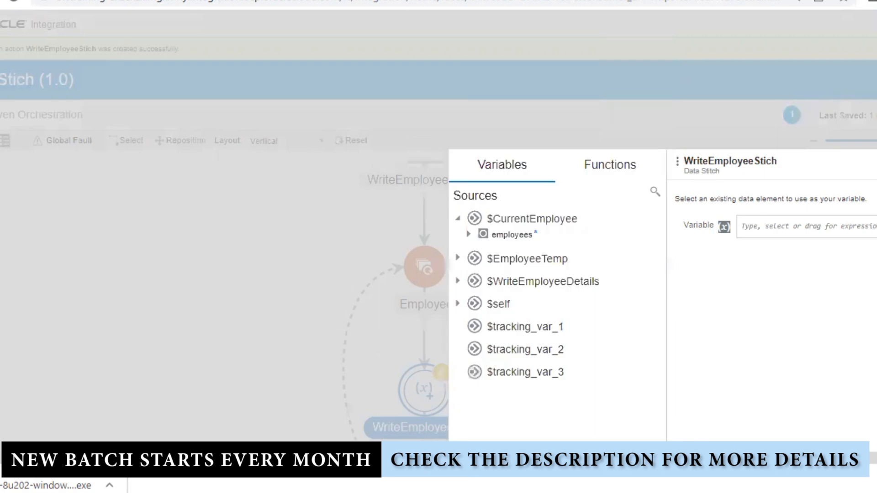
{"action": "left_click", "coordinate": [469, 234]}
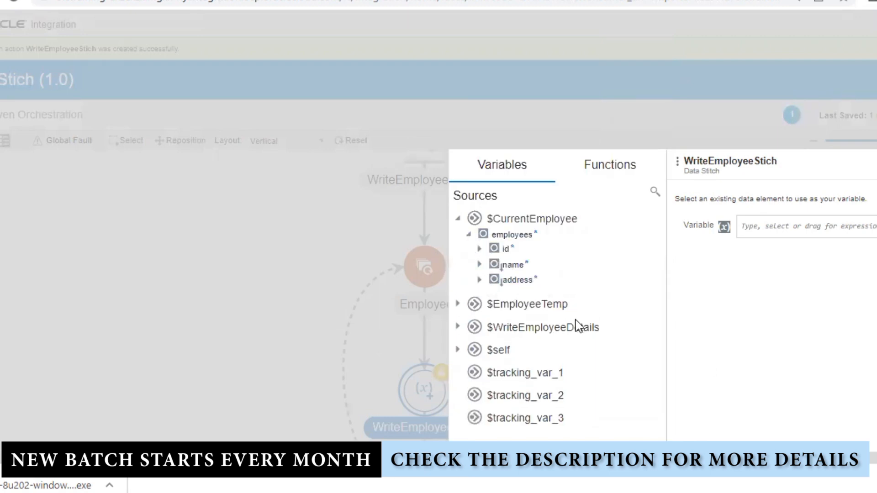
{"action": "left_click", "coordinate": [458, 304]}
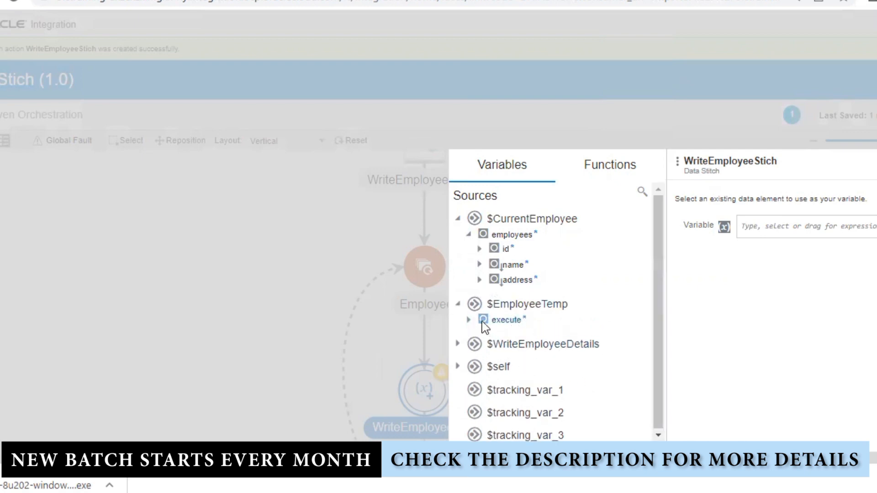
{"action": "left_click", "coordinate": [508, 322]}
{"action": "left_click_drag", "start_coordinate": [516, 319], "coordinate": [876, 237]}
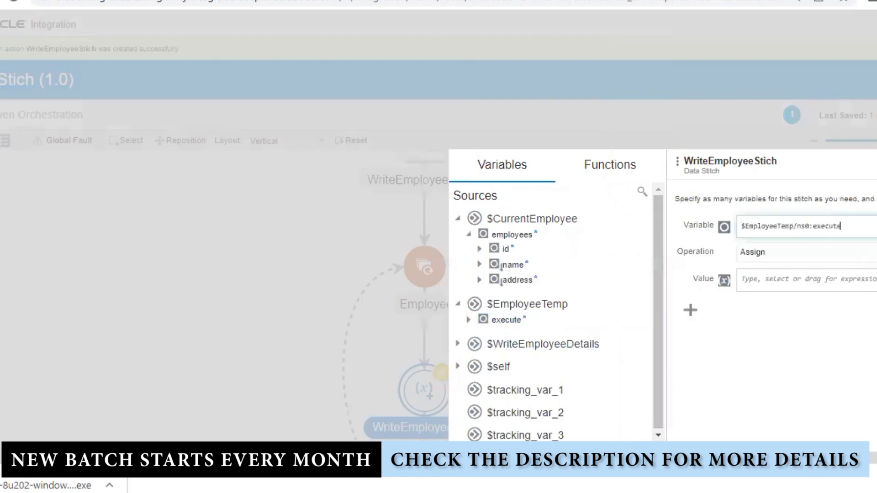
- Set the stitch's value to the employees element of $CurrentEmployee and switch its operation to Append
{"action": "left_click", "coordinate": [873, 337]}
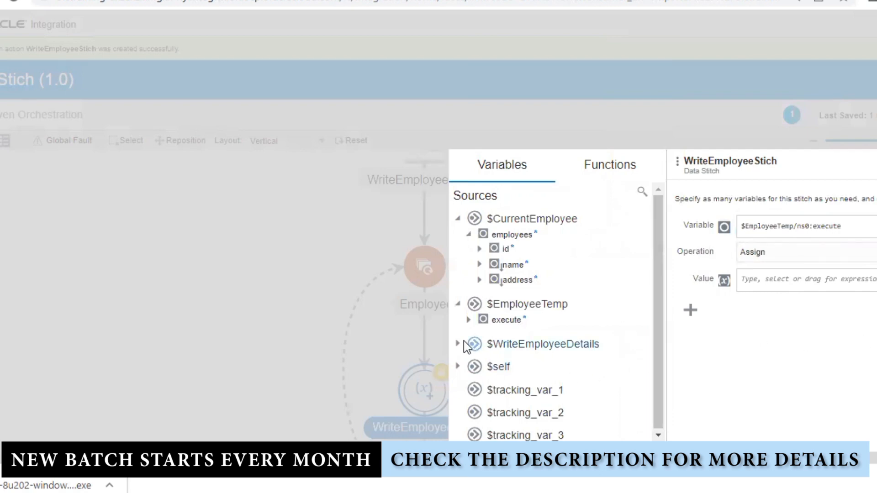
{"action": "left_click_drag", "start_coordinate": [512, 236], "coordinate": [798, 278]}
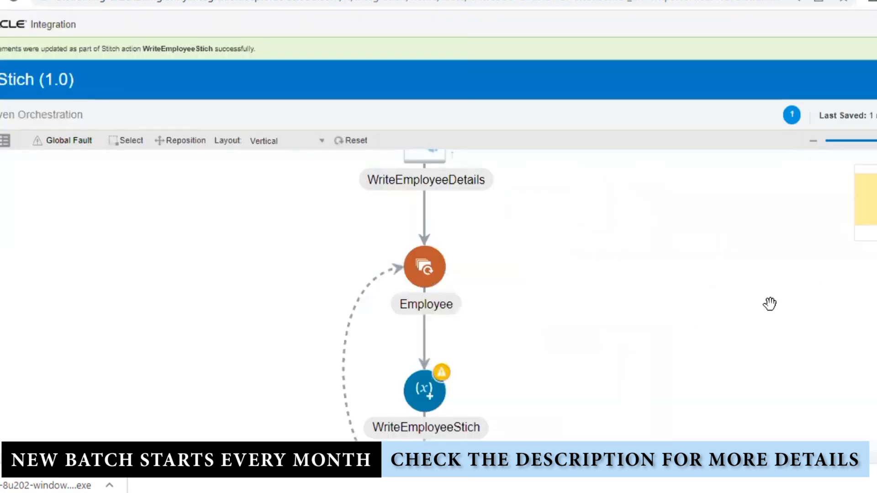
{"action": "left_click", "coordinate": [466, 364]}
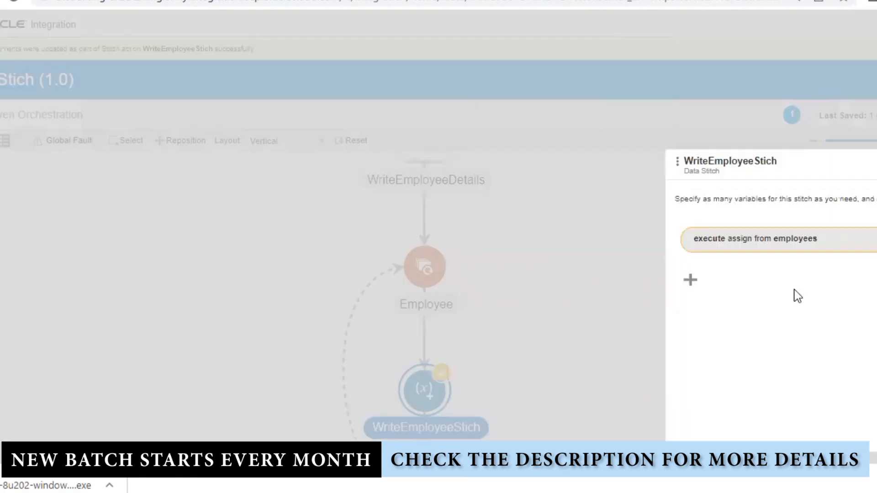
{"action": "left_click", "coordinate": [803, 247]}
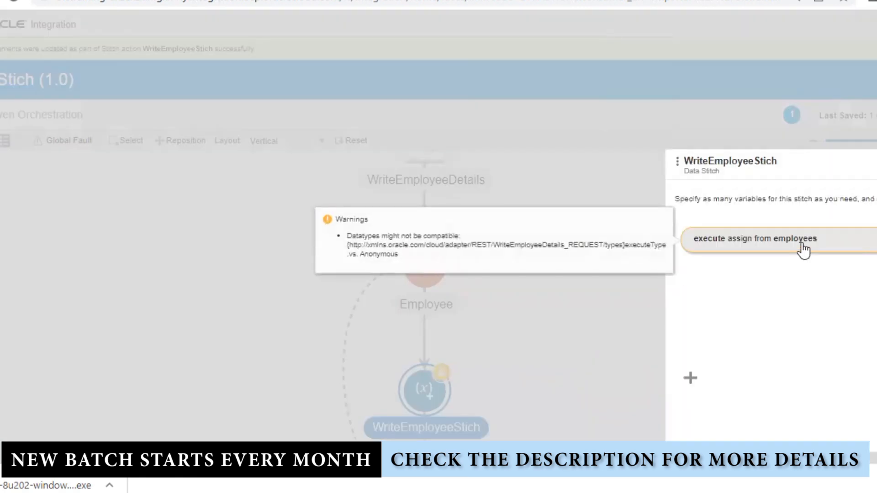
{"action": "left_click", "coordinate": [804, 249]}
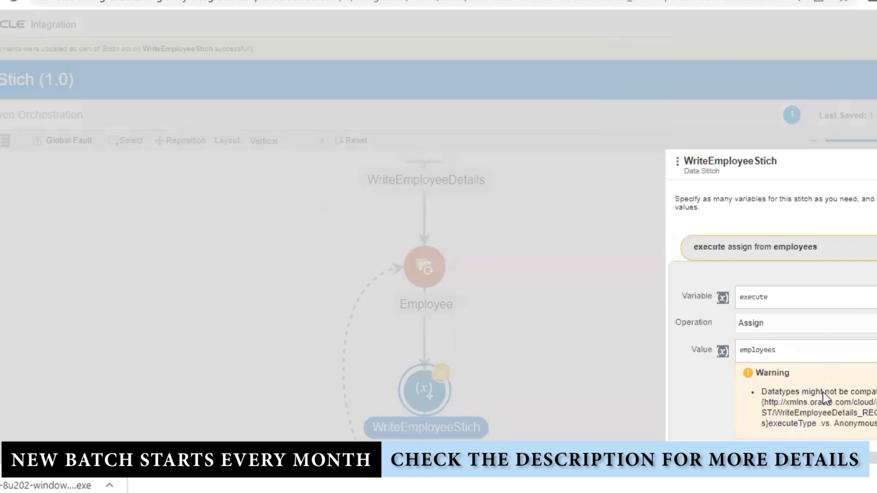
{"action": "left_click", "coordinate": [815, 355]}
{"action": "left_click", "coordinate": [809, 323]}
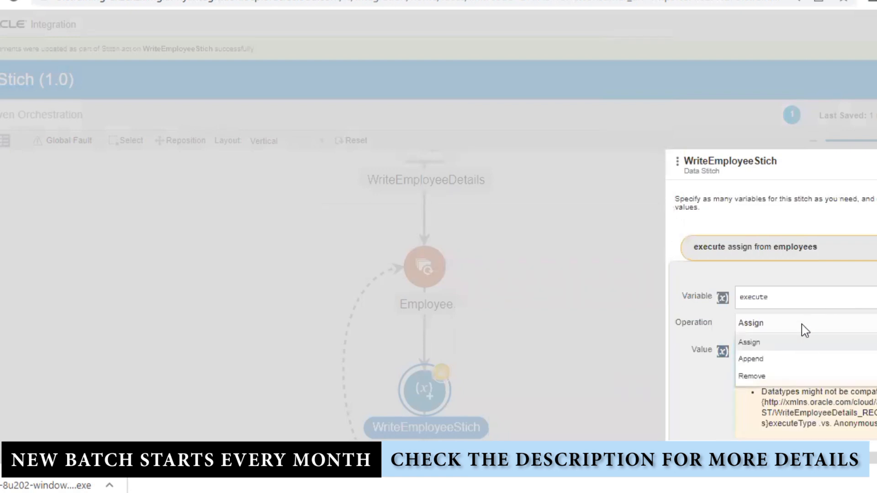
{"action": "left_click", "coordinate": [770, 361]}
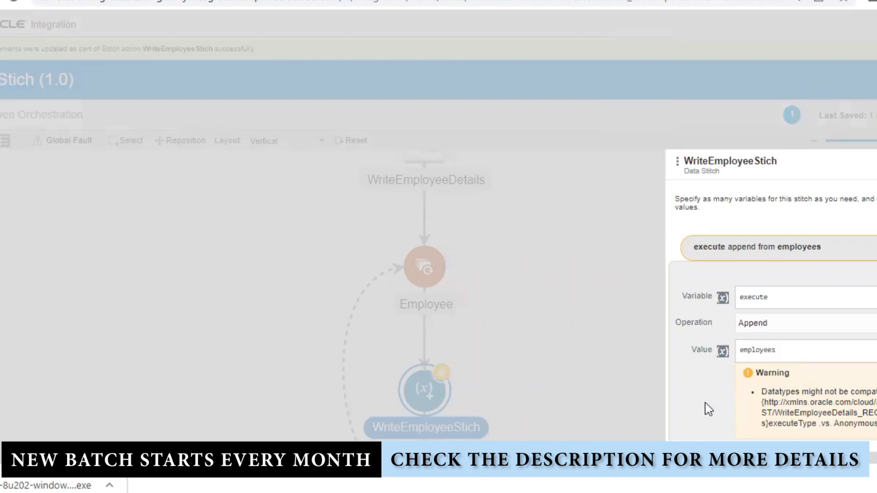
{"action": "scroll", "coordinate": [863, 407], "scroll_direction": "down", "scroll_amount": 1}
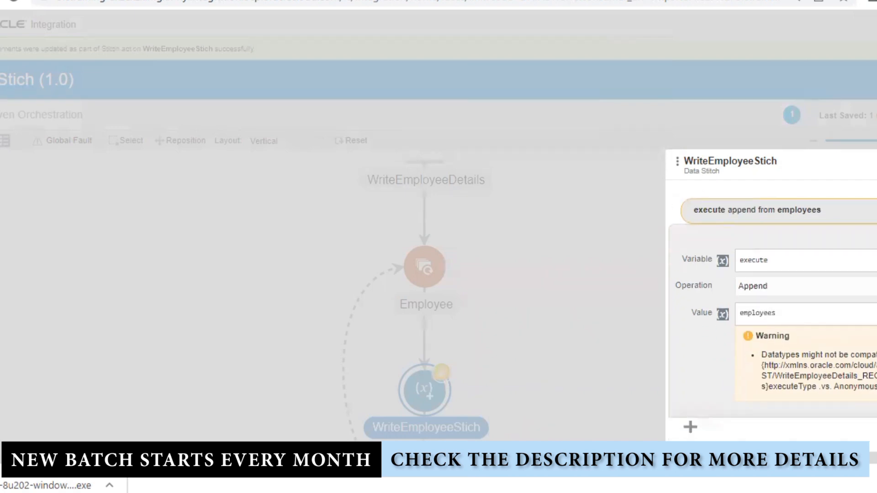
{"action": "left_click", "coordinate": [723, 314]}
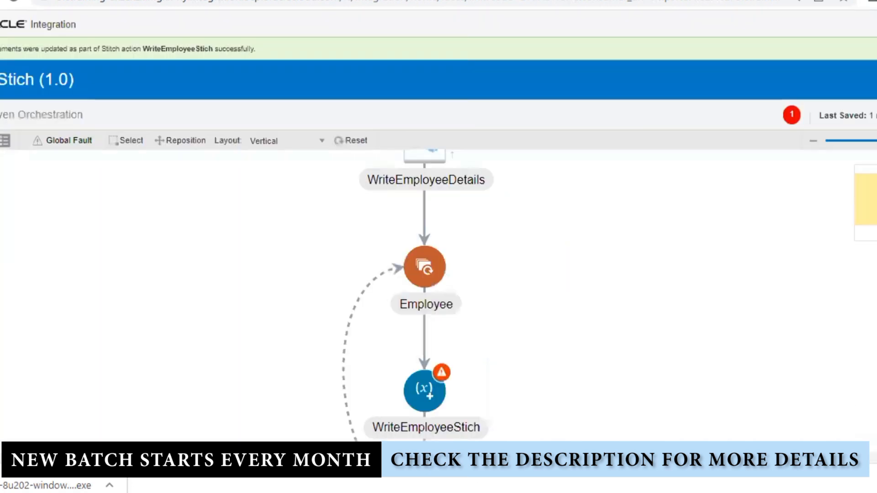
- Delete the WriteEmployeeStich action from the Employee loop
{"action": "left_click", "coordinate": [439, 388]}
{"action": "left_click", "coordinate": [470, 392]}
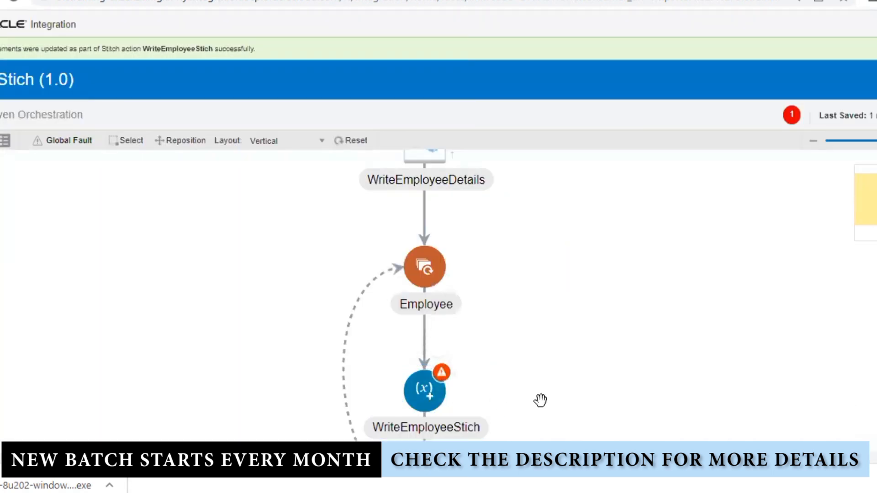
{"action": "left_click", "coordinate": [551, 287]}
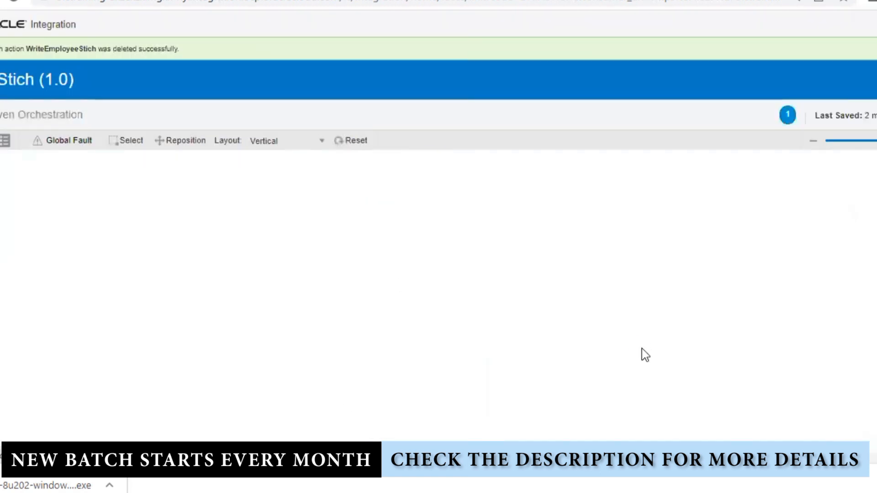
- Insert a Stage File action inside the Employee loop and name it StageWrite
{"action": "left_click", "coordinate": [876, 205]}
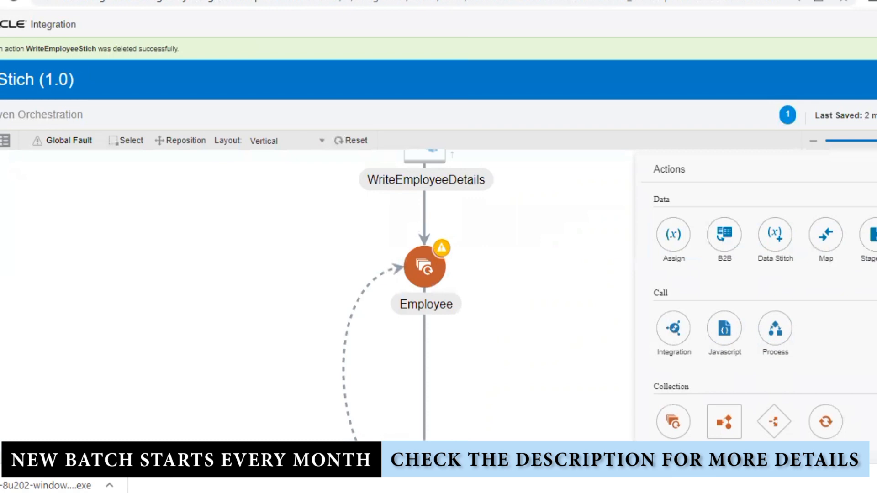
{"action": "left_click_drag", "start_coordinate": [725, 329], "coordinate": [427, 391]}
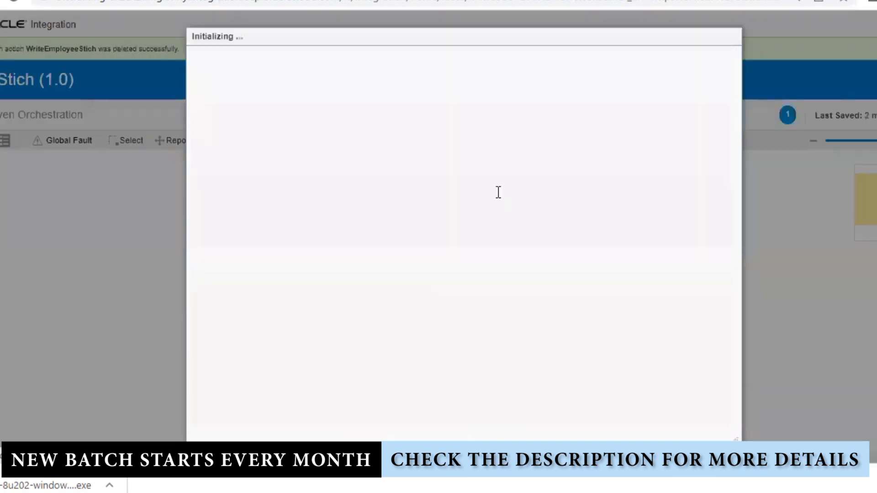
{"action": "left_click", "coordinate": [430, 160]}
{"action": "type", "text": "Stage"}
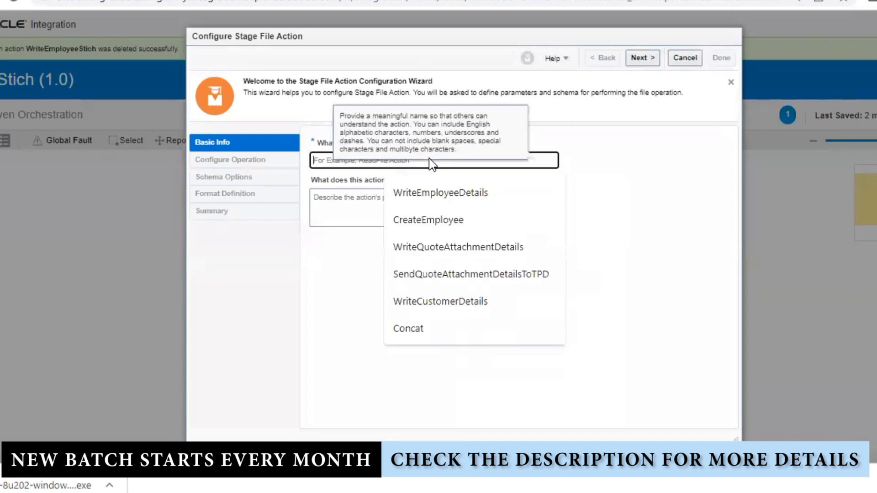
{"action": "type", "text": "Write"}
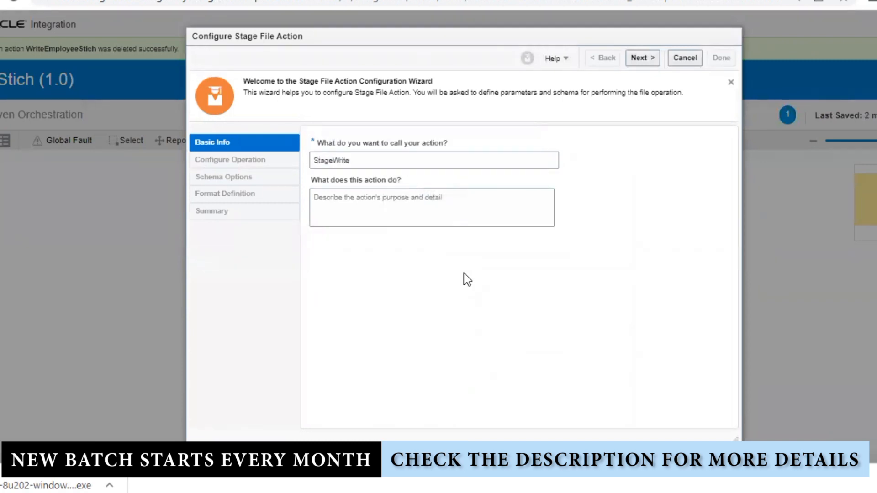
{"action": "left_click", "coordinate": [644, 59]}
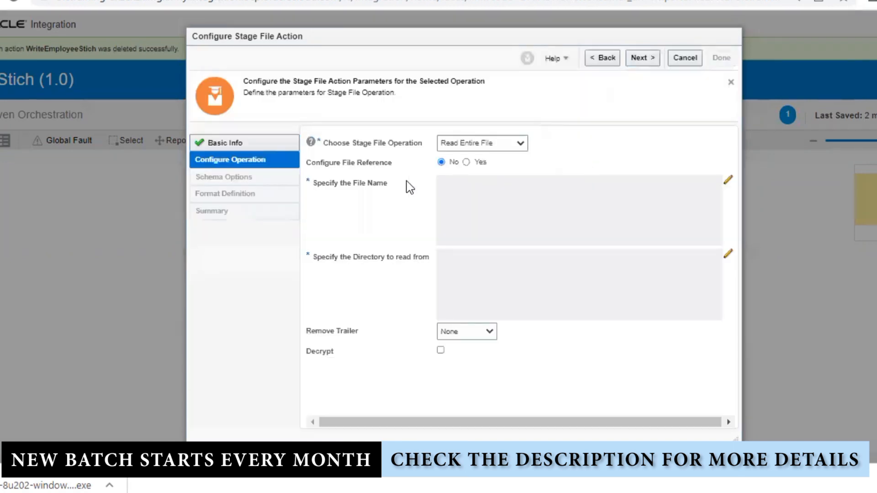
- Choose the Write File operation and save "EmployeeDetails.csv" as the file name expression
{"action": "left_click", "coordinate": [488, 146]}
{"action": "left_click", "coordinate": [461, 180]}
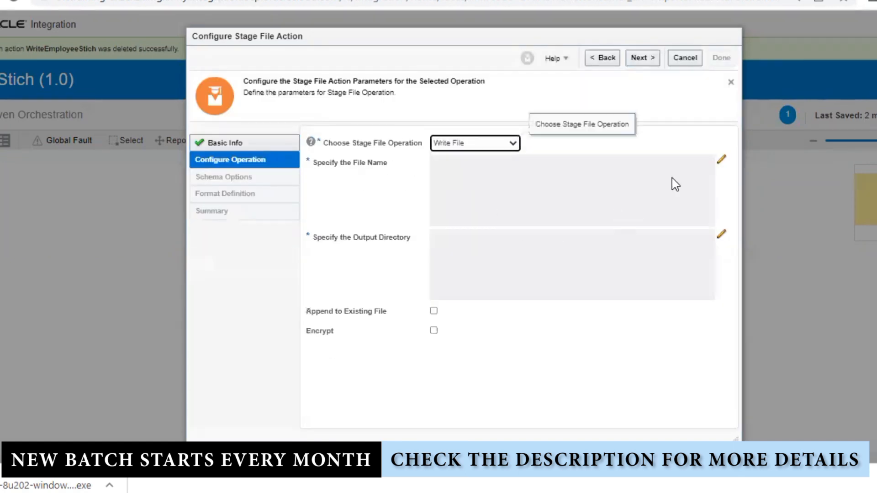
{"action": "left_click", "coordinate": [718, 161]}
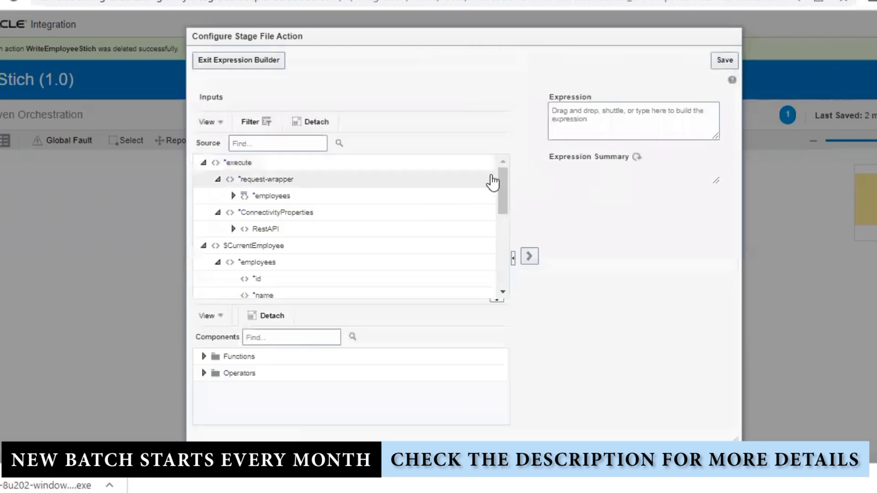
{"action": "left_click", "coordinate": [585, 120]}
{"action": "type", "text": "'Em"}
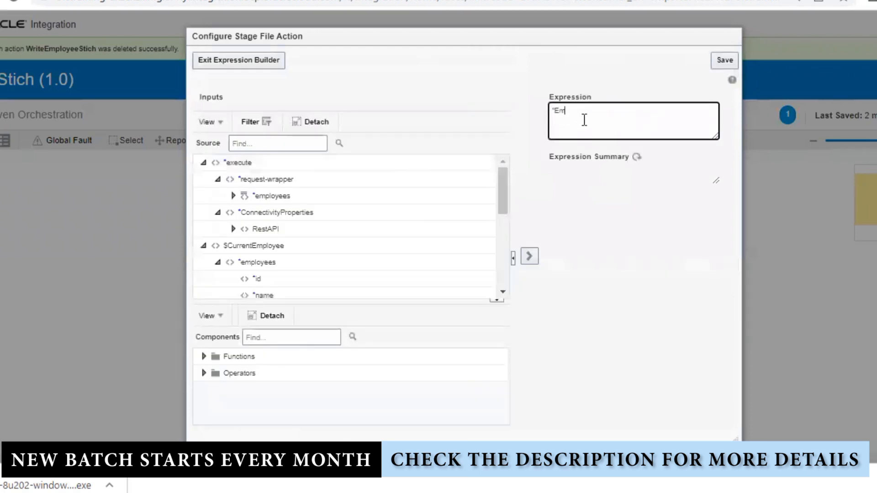
{"action": "type", "text": "ployeeDetails.csv"}
{"action": "left_click", "coordinate": [720, 64]}
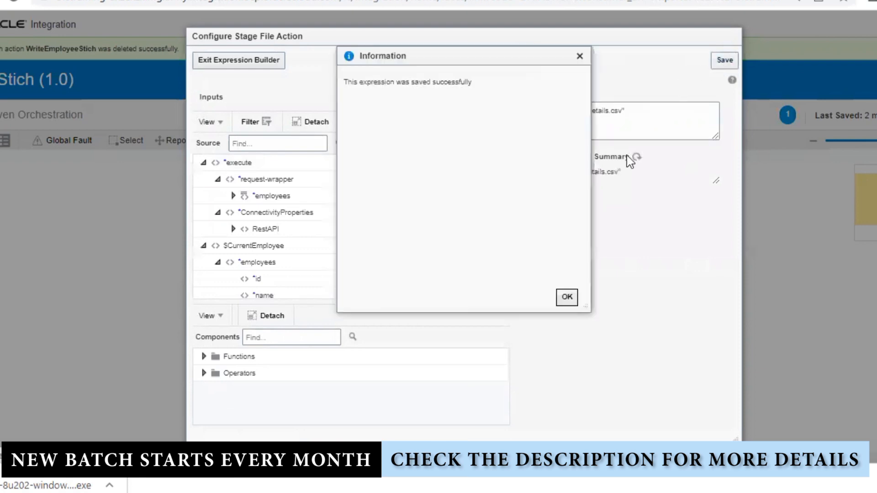
{"action": "left_click", "coordinate": [567, 296]}
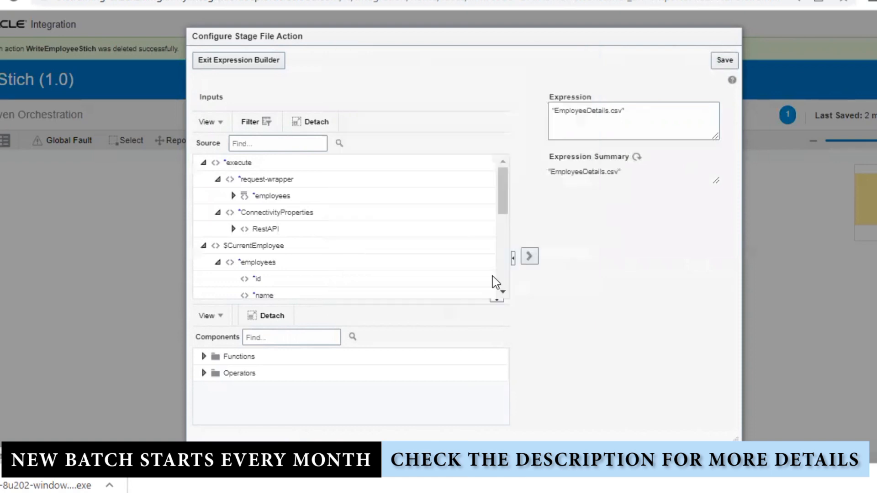
{"action": "left_click", "coordinate": [249, 64]}
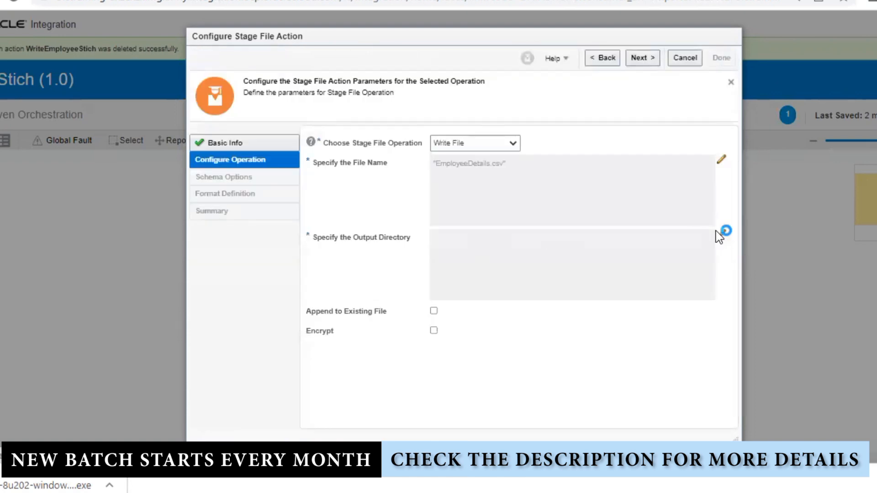
- Save "/employee/" as the expression for the stage file's output directory
{"action": "left_click", "coordinate": [721, 234]}
{"action": "left_click", "coordinate": [577, 122]}
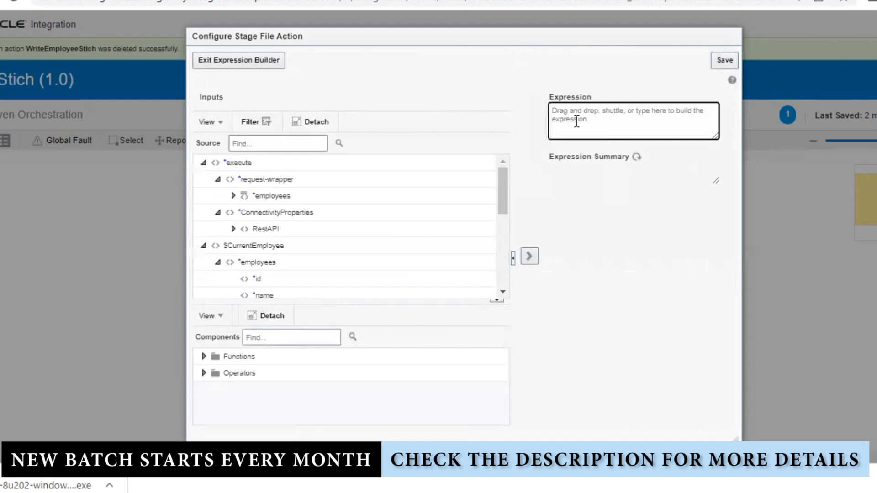
{"action": "type", "text": "\"/employee/"}
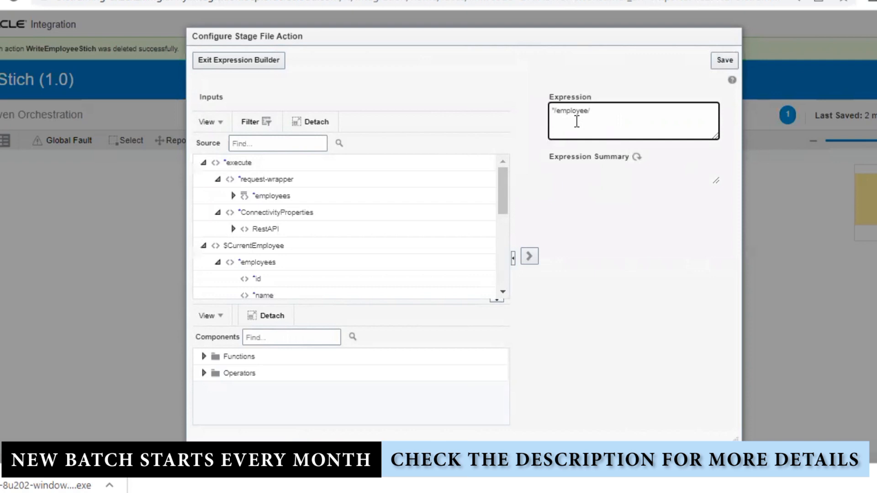
{"action": "type", "text": "\""}
{"action": "left_click", "coordinate": [725, 60]}
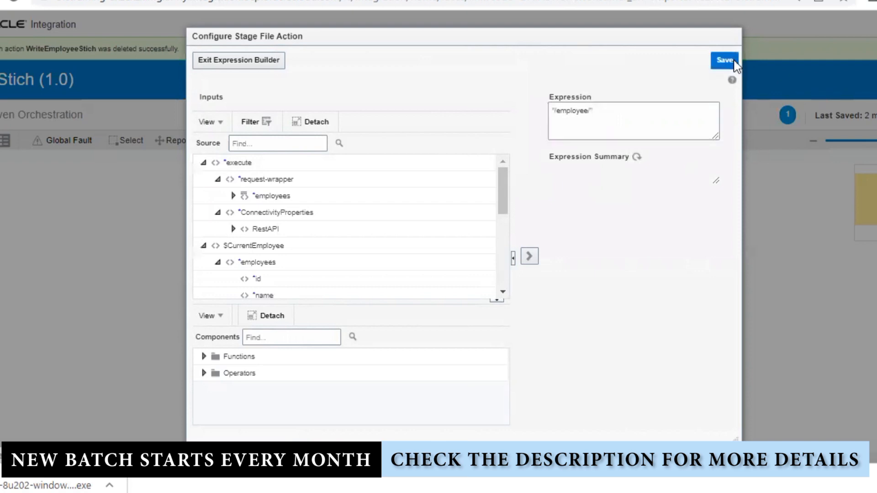
{"action": "left_click", "coordinate": [565, 299]}
{"action": "left_click", "coordinate": [265, 63]}
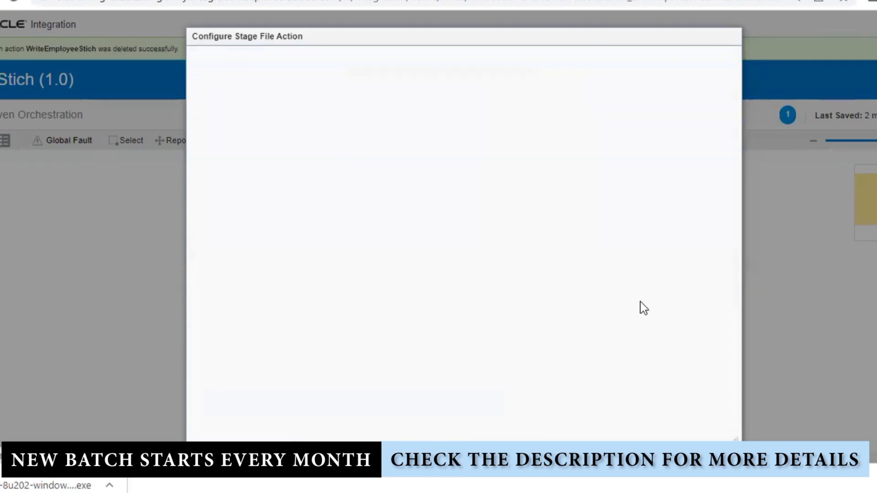
- Choose a sample JSON document to describe the structure of the file contents and continue to the format definition
{"action": "left_click", "coordinate": [643, 57]}
{"action": "left_click", "coordinate": [453, 197]}
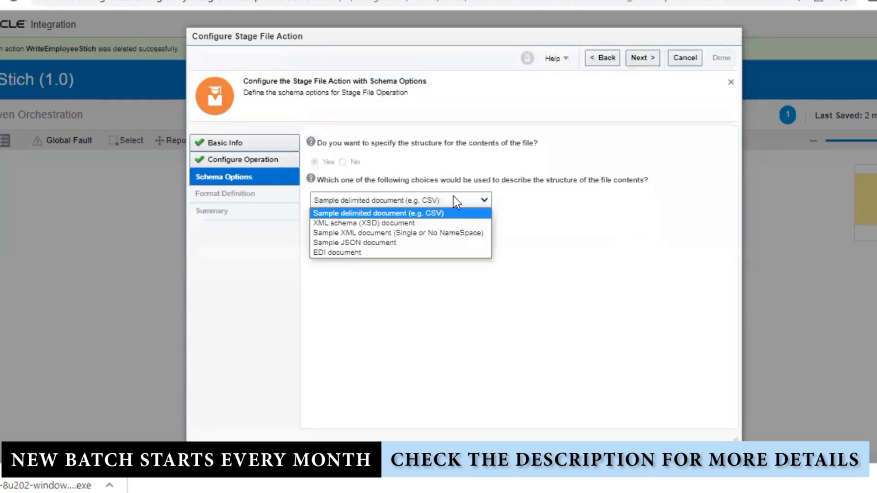
{"action": "left_click", "coordinate": [424, 222]}
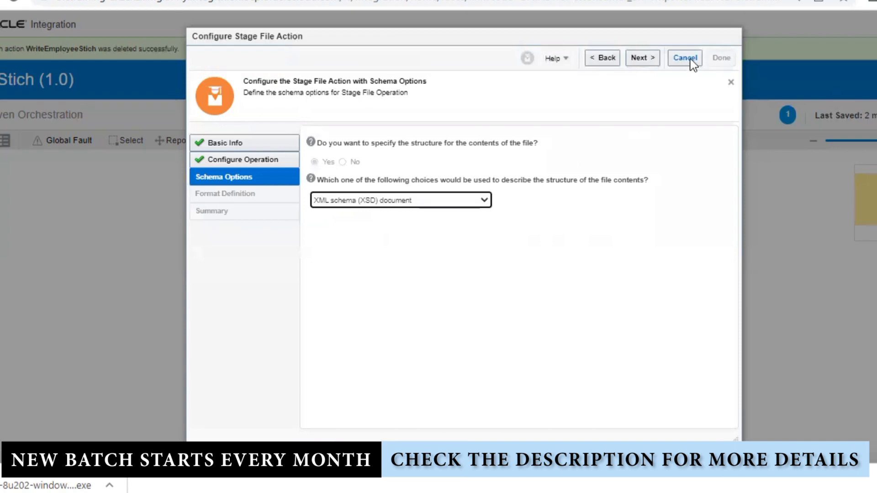
{"action": "left_click", "coordinate": [464, 200]}
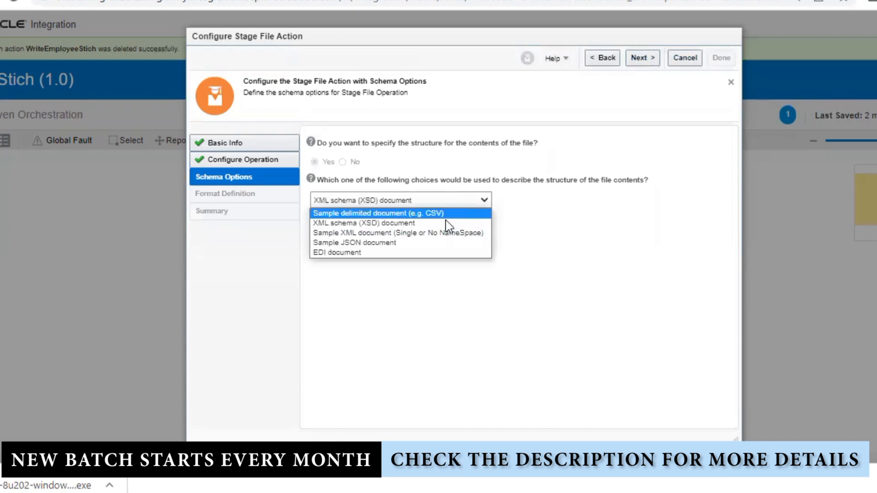
{"action": "left_click", "coordinate": [438, 243]}
{"action": "left_click", "coordinate": [643, 57]}
- Browse the Desktop folder for the sample JSON file, ordering its files by date modified
{"action": "left_click", "coordinate": [377, 169]}
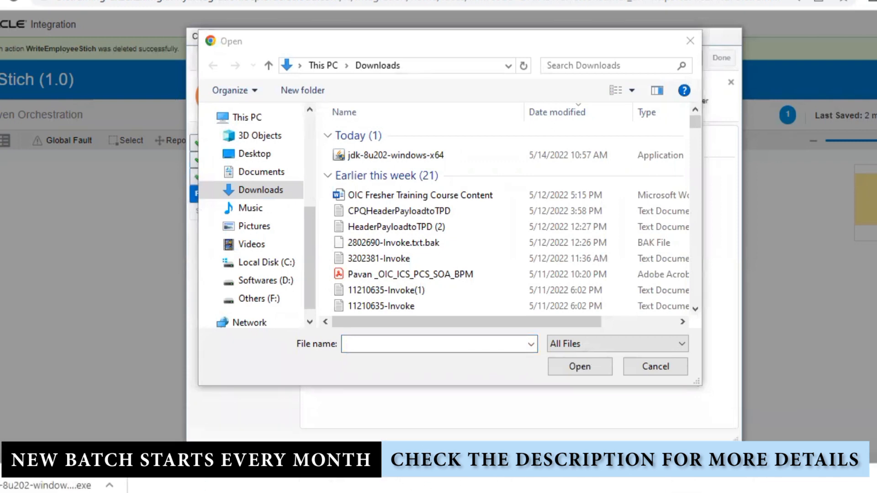
{"action": "key", "text": "super+d"}
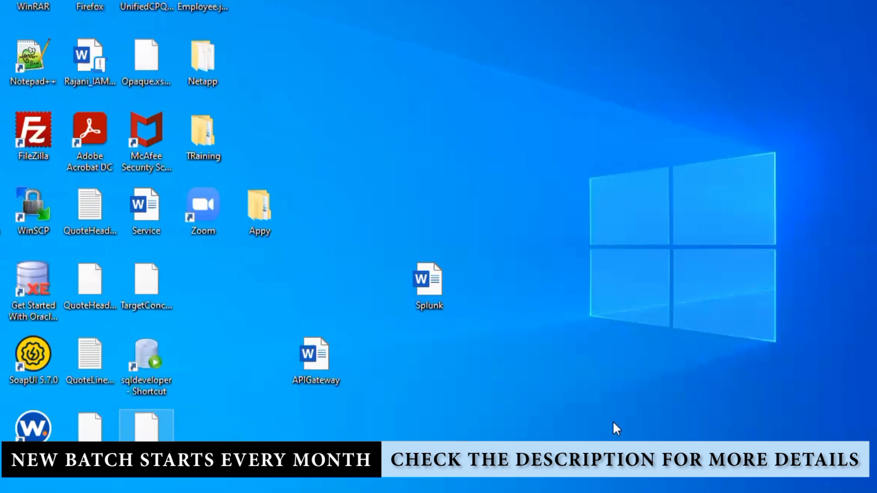
{"action": "key", "text": "super+d"}
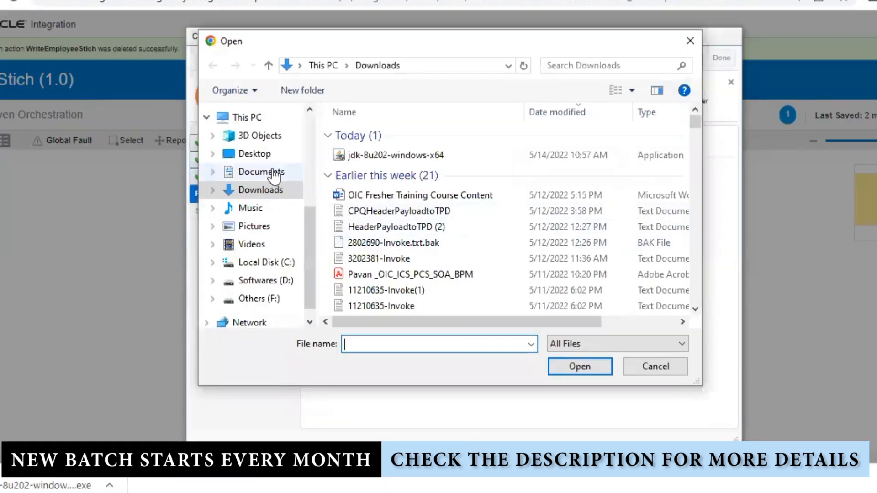
{"action": "left_click", "coordinate": [268, 158]}
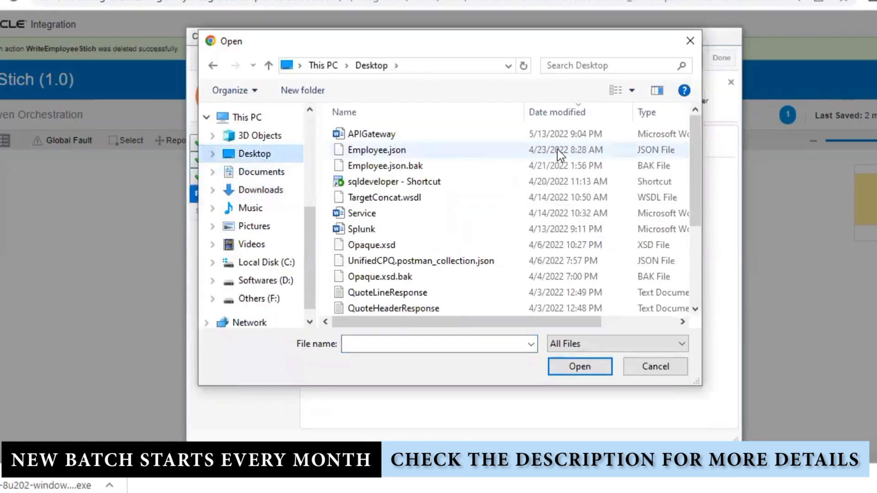
{"action": "left_click", "coordinate": [574, 114]}
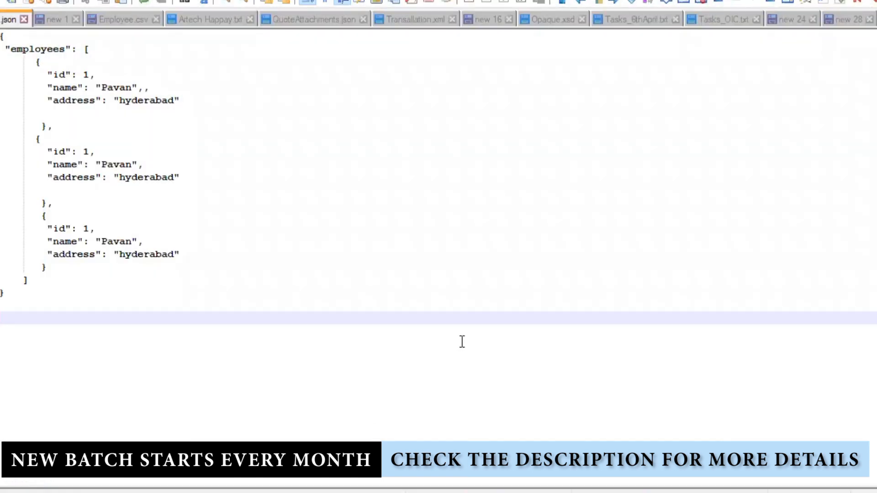
- Remove the extra comma after the first employee's name in the sample employees JSON and save the file
{"action": "key", "text": "ctrl+s"}
{"action": "left_click", "coordinate": [444, 324]}
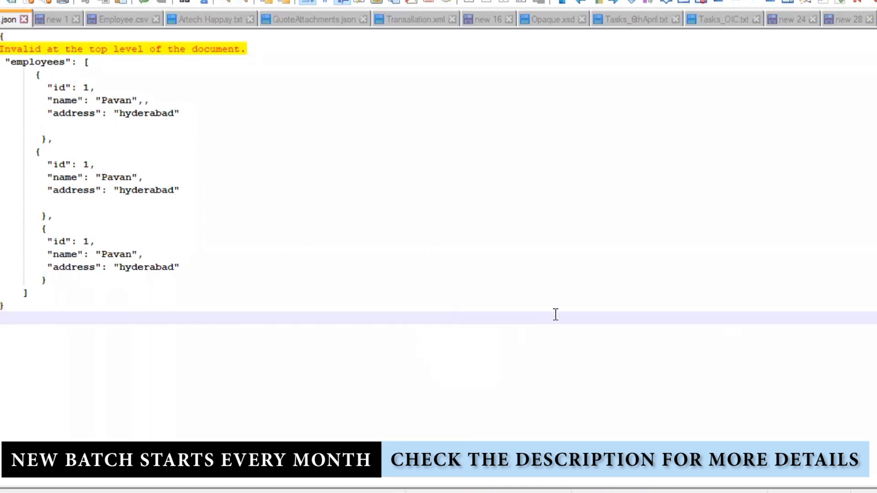
{"action": "left_click", "coordinate": [169, 101]}
{"action": "key", "text": "BackSpace"}
{"action": "key", "text": "ctrl+s"}
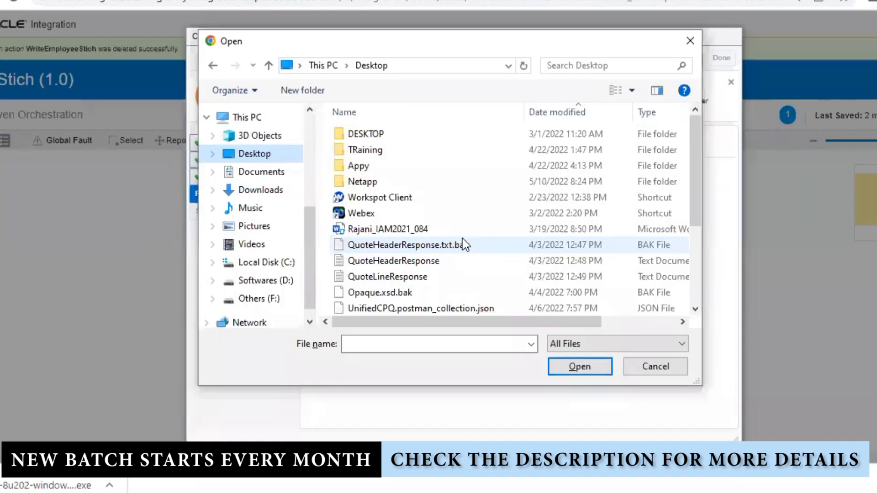
- Load Employee.json from the Desktop as the sample JSON document and finish the StageWrite stage file configuration
{"action": "left_click", "coordinate": [562, 113]}
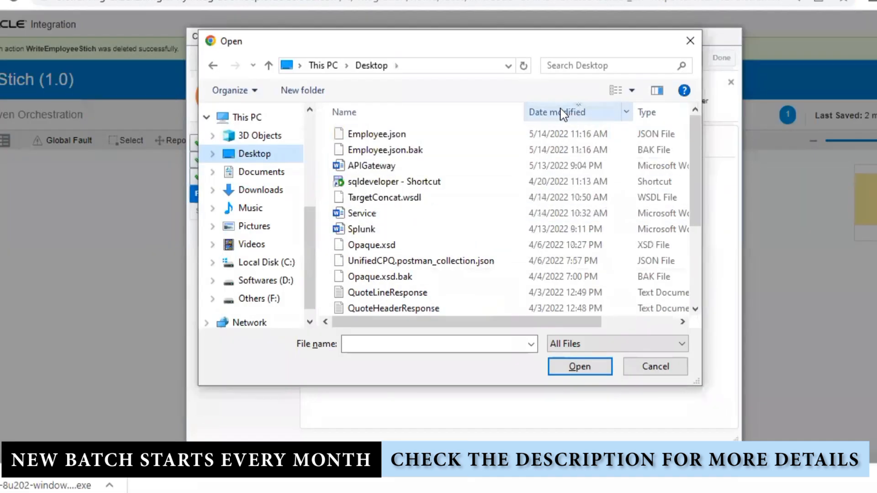
{"action": "double_click", "coordinate": [555, 136]}
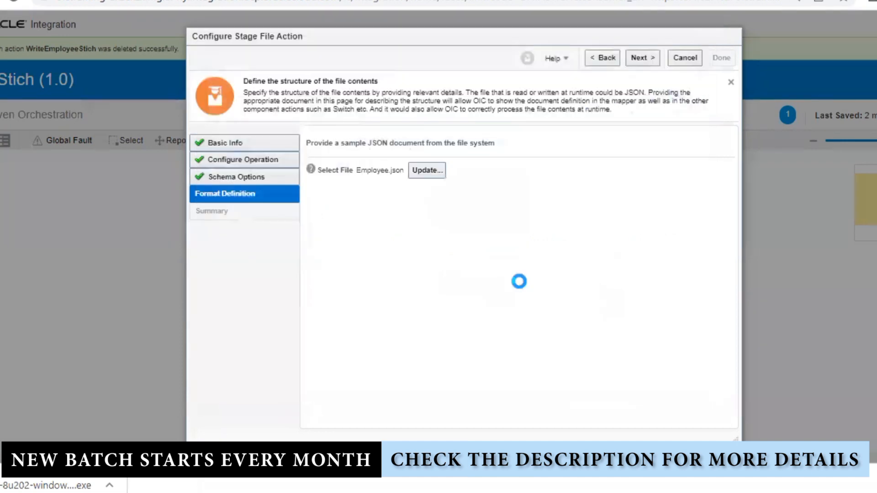
{"action": "left_click", "coordinate": [635, 62]}
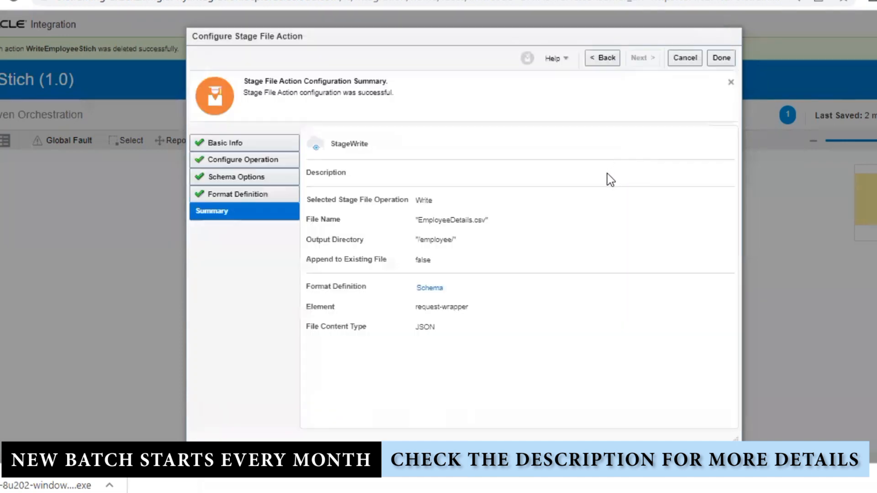
{"action": "left_click", "coordinate": [721, 56]}
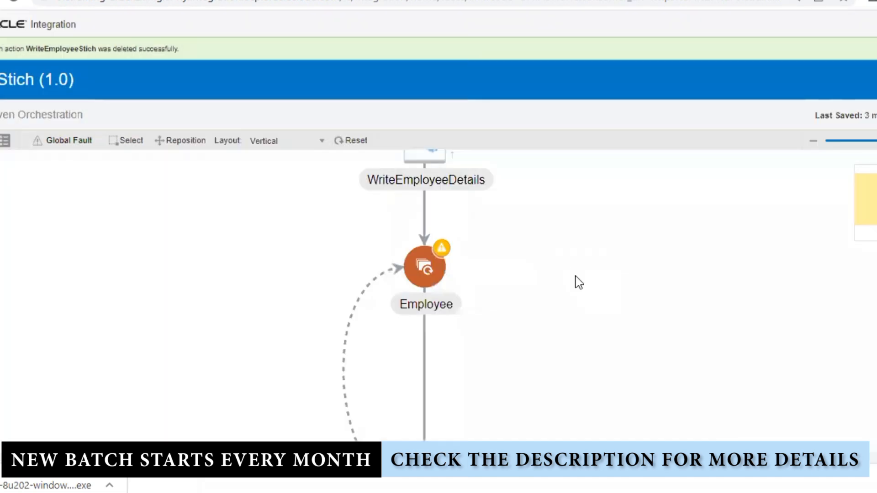
- In the Map to StageWrite mapping, map CurrentEmployee's Id, Name and Address to the target's id, name and address
{"action": "left_click_drag", "start_coordinate": [611, 197], "coordinate": [634, 256]}
{"action": "left_click", "coordinate": [452, 301]}
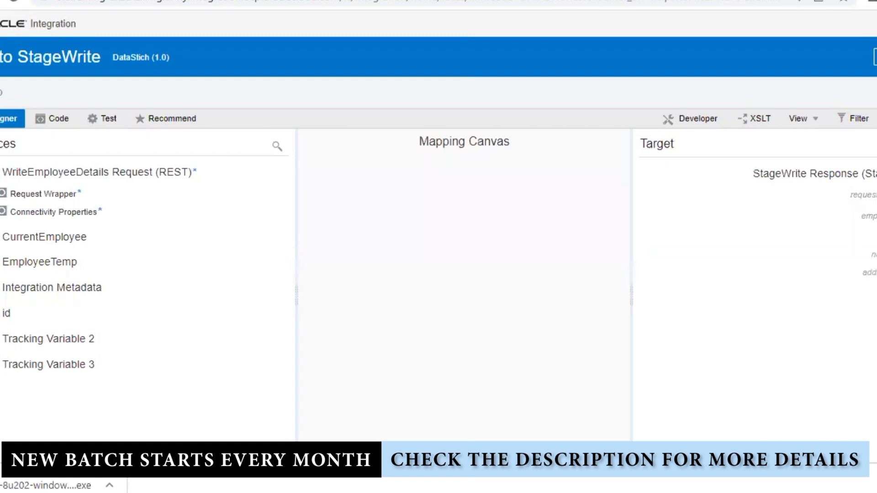
{"action": "left_click", "coordinate": [2, 194]}
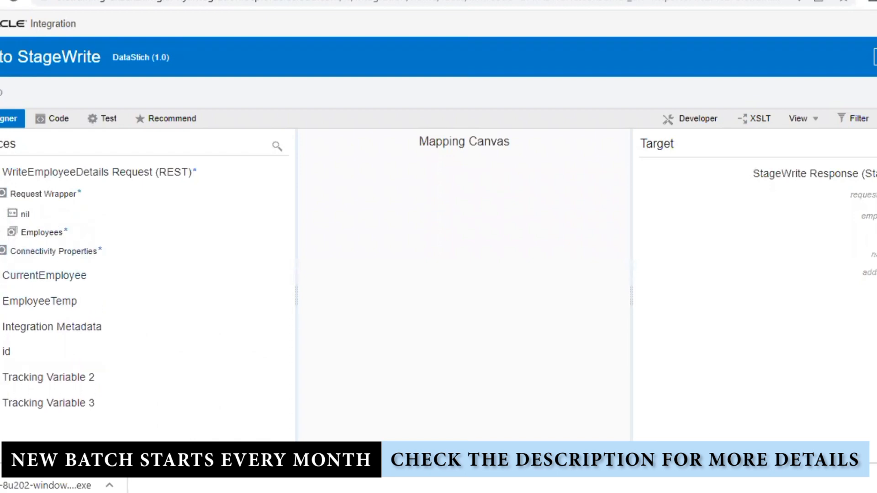
{"action": "left_click", "coordinate": [1, 276]}
{"action": "left_click", "coordinate": [2, 297]}
{"action": "left_click_drag", "start_coordinate": [25, 316], "coordinate": [871, 237]}
{"action": "left_click_drag", "start_coordinate": [36, 338], "coordinate": [860, 273]}
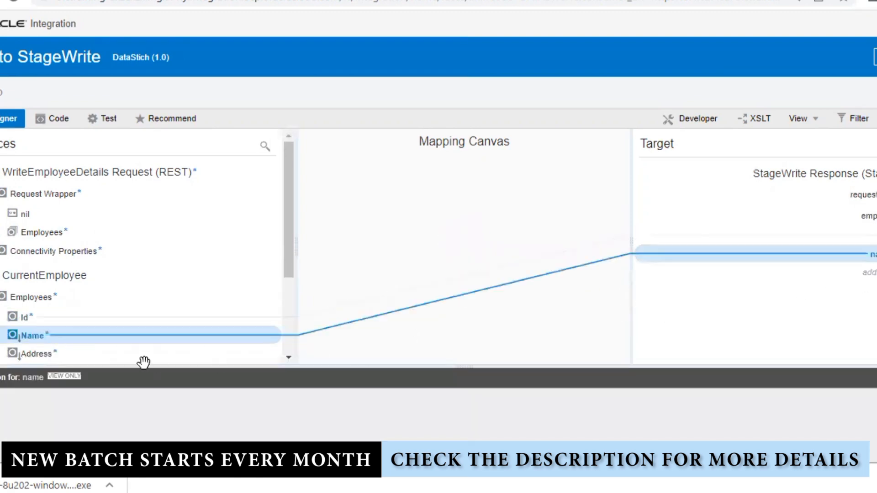
{"action": "left_click_drag", "start_coordinate": [50, 355], "coordinate": [738, 272]}
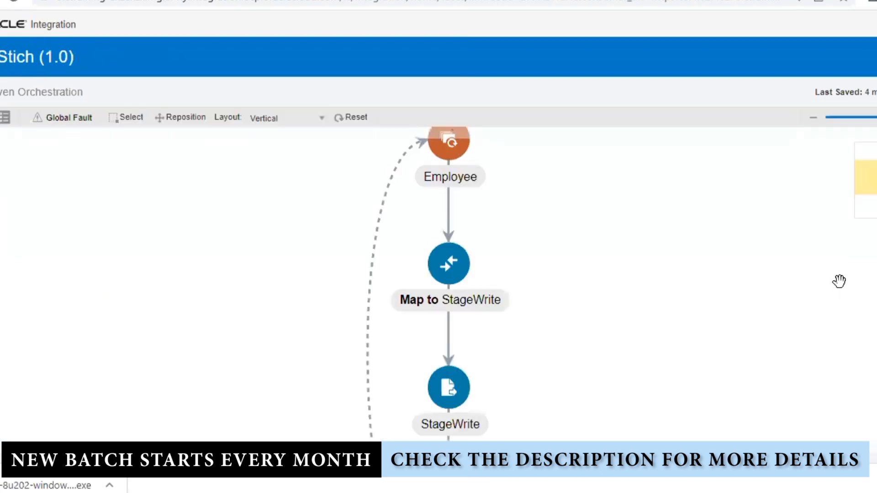
- Add a Data Stitch action named TempEmployeeDataStich after StageWrite inside the Employee loop and start configuring it
{"action": "left_click_drag", "start_coordinate": [687, 312], "coordinate": [695, 184]}
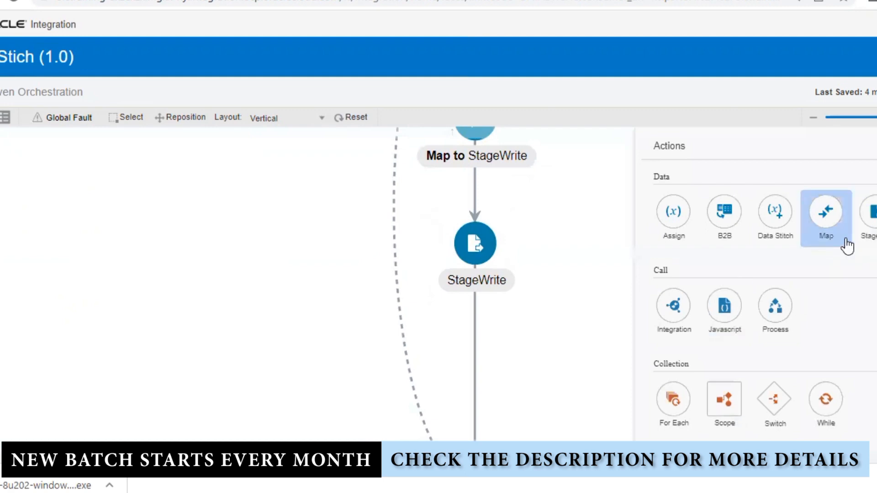
{"action": "left_click_drag", "start_coordinate": [775, 219], "coordinate": [474, 369]}
{"action": "left_click", "coordinate": [728, 179]}
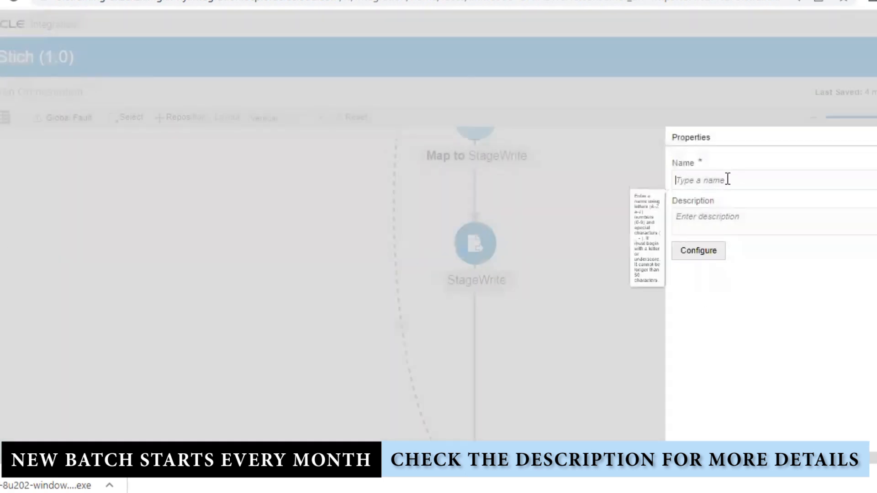
{"action": "type", "text": "TempEmployeeDataStich"}
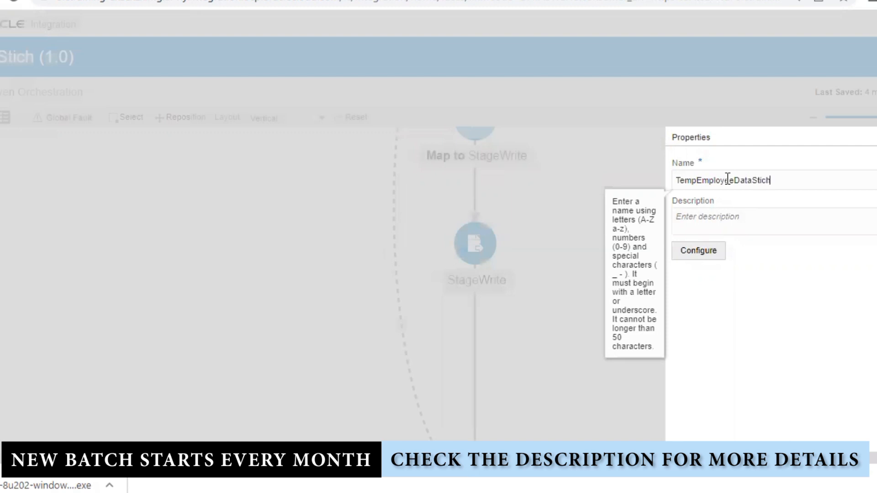
{"action": "key", "text": "Tab"}
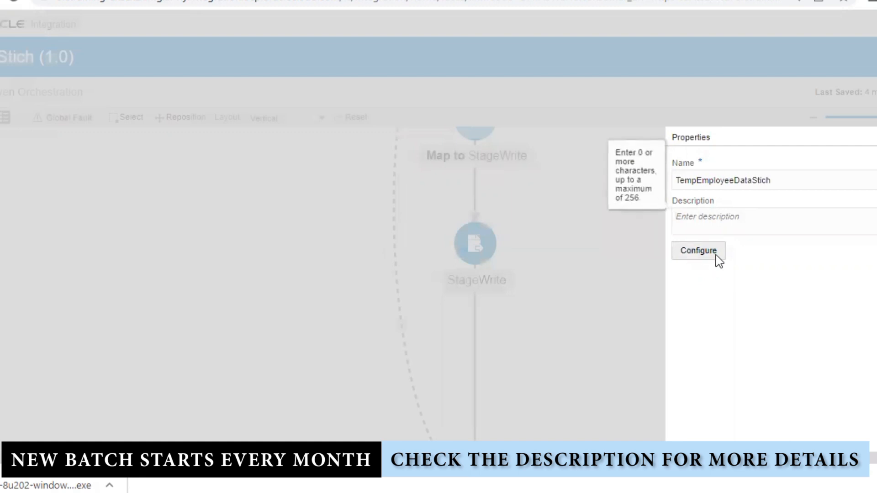
{"action": "left_click", "coordinate": [703, 250]}
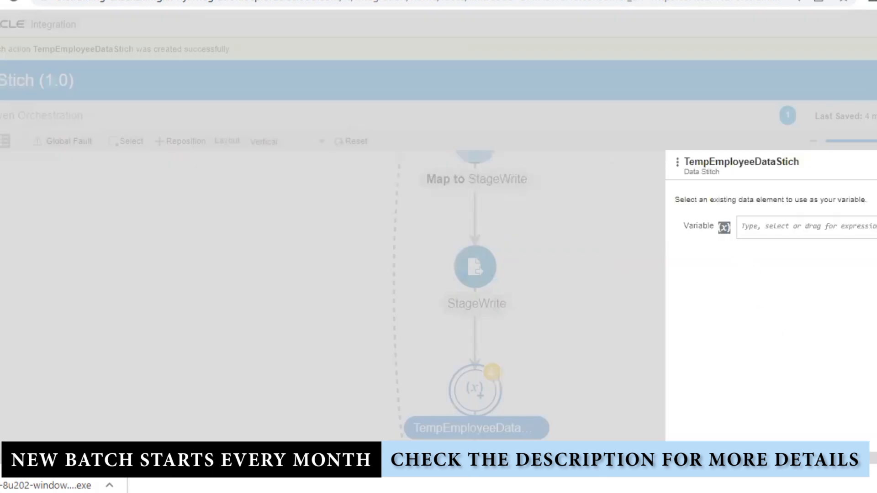
- Set the stitch variable to the execute element of $EmployeeTemp with the Append operation
{"action": "left_click", "coordinate": [724, 227]}
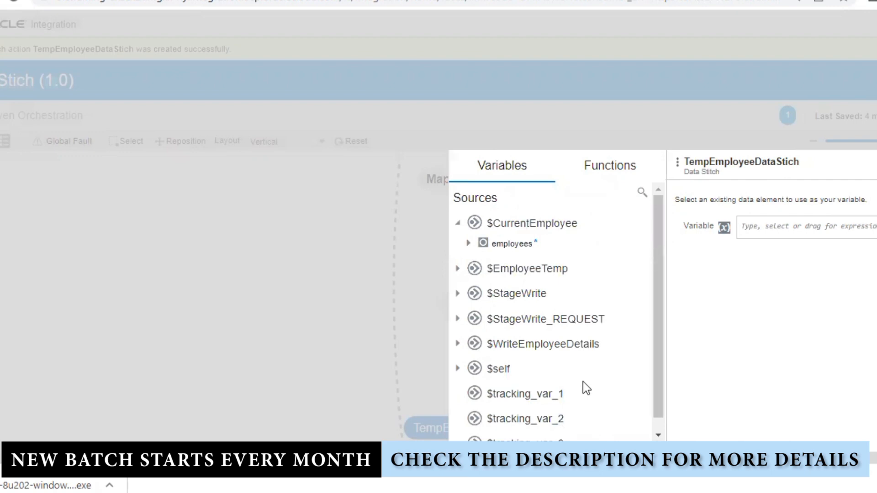
{"action": "scroll", "coordinate": [578, 360], "scroll_direction": "down", "scroll_amount": 1}
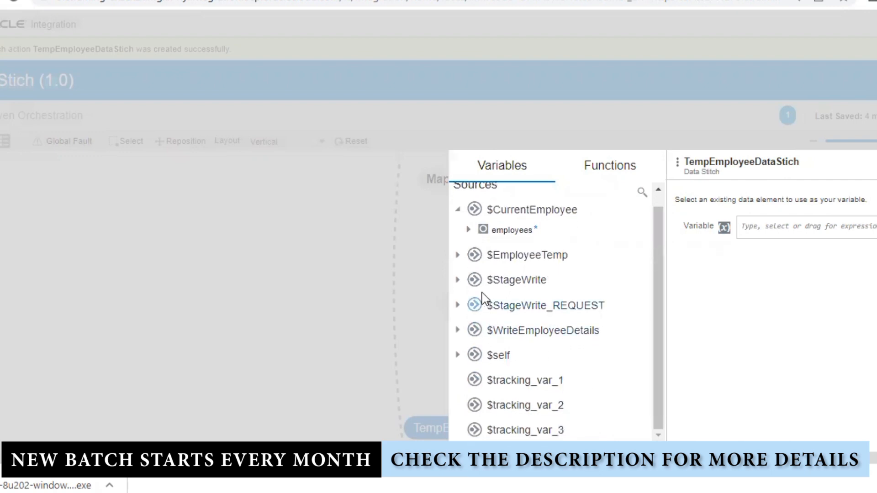
{"action": "left_click", "coordinate": [457, 255]}
{"action": "left_click", "coordinate": [503, 279]}
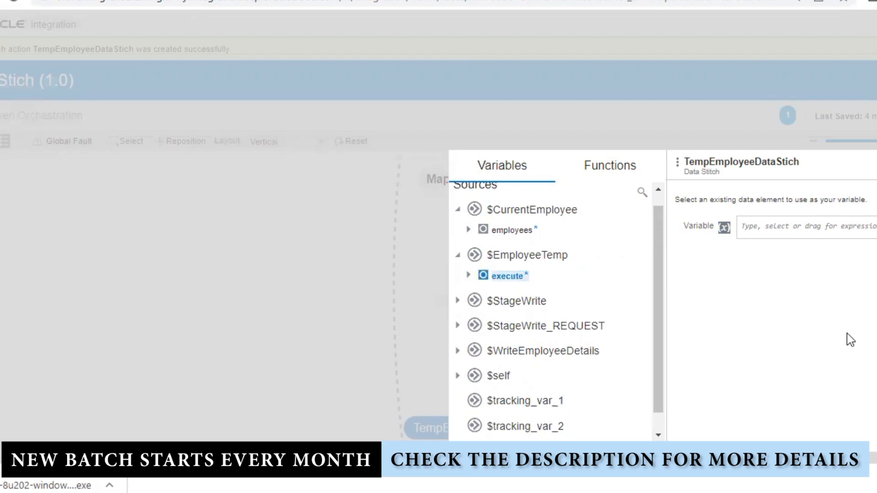
{"action": "left_click_drag", "start_coordinate": [494, 277], "coordinate": [787, 236]}
{"action": "left_click", "coordinate": [795, 256]}
{"action": "left_click", "coordinate": [771, 293]}
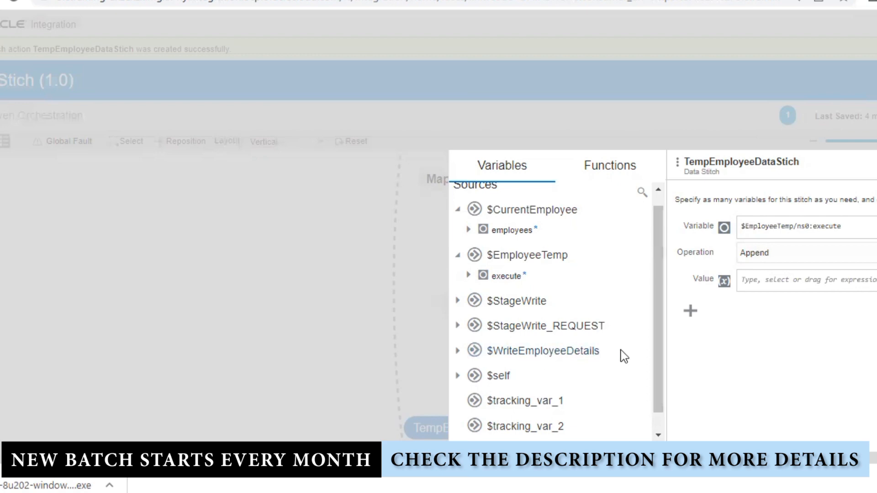
- Set the stitch value to the Write element of $StageWrite_REQUEST and save the stitch
{"action": "scroll", "coordinate": [629, 361], "scroll_direction": "down", "scroll_amount": 1}
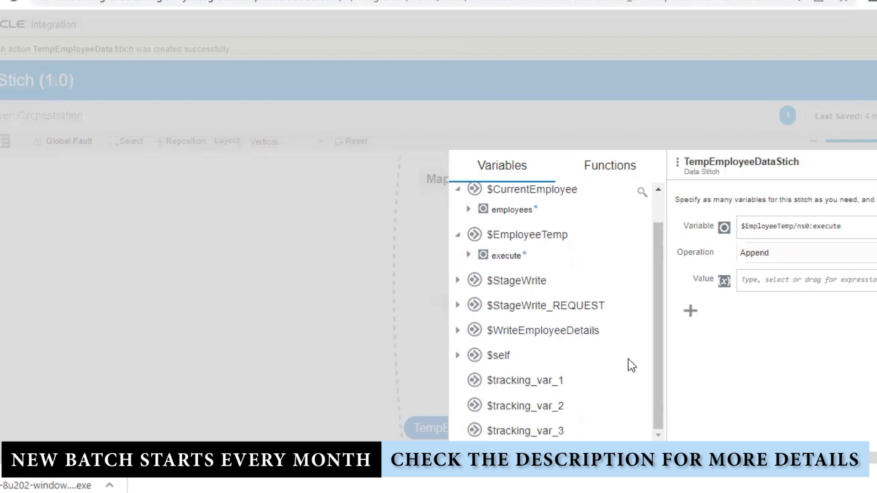
{"action": "scroll", "coordinate": [629, 359], "scroll_direction": "up", "scroll_amount": 1}
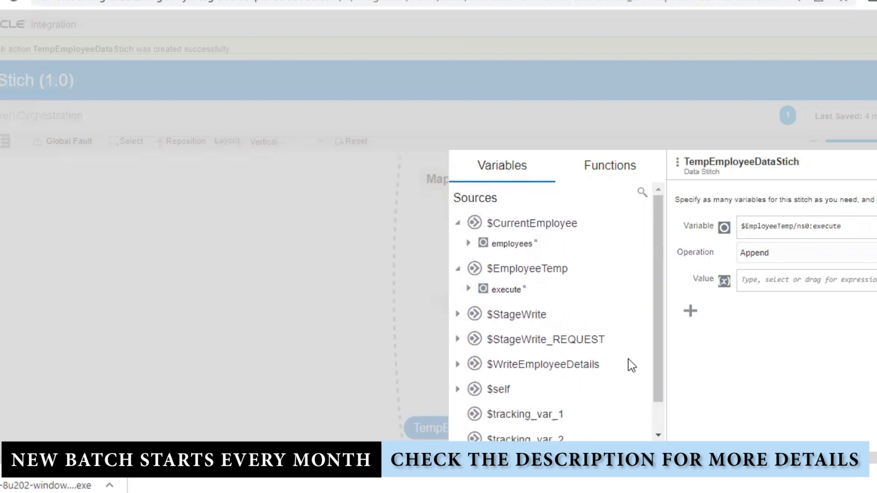
{"action": "scroll", "coordinate": [629, 366], "scroll_direction": "down", "scroll_amount": 1}
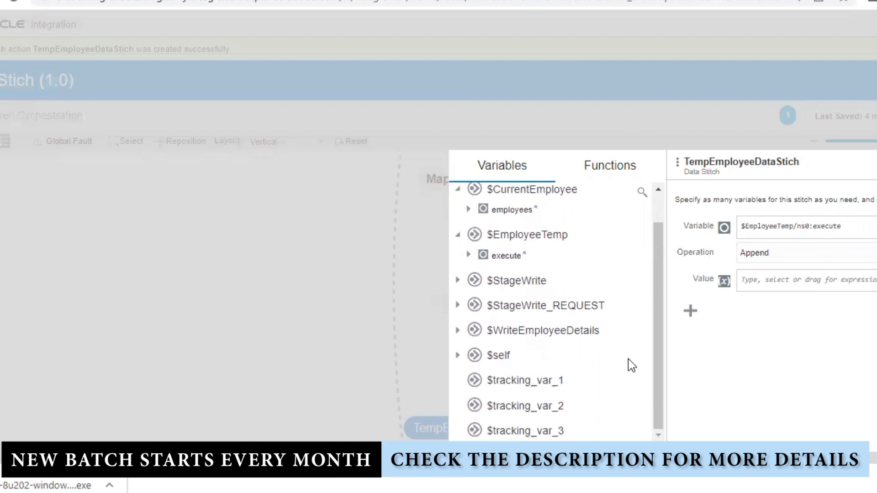
{"action": "left_click", "coordinate": [458, 306]}
{"action": "left_click", "coordinate": [469, 326]}
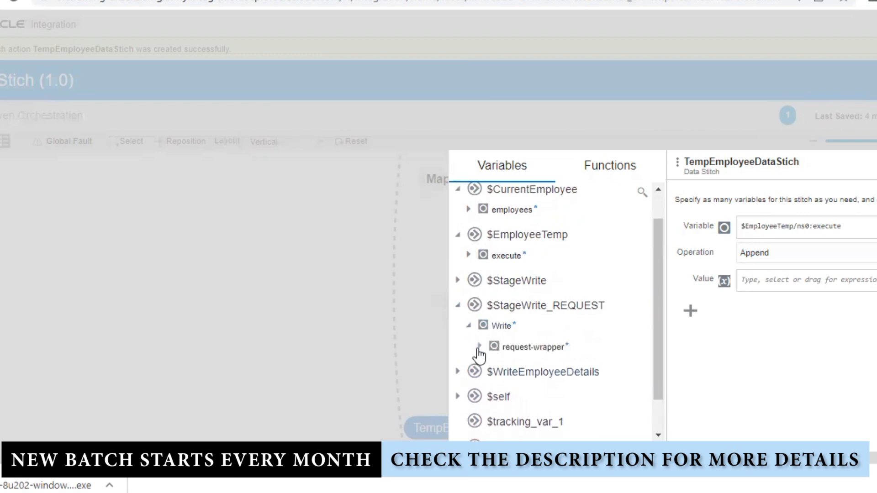
{"action": "left_click", "coordinate": [479, 347]}
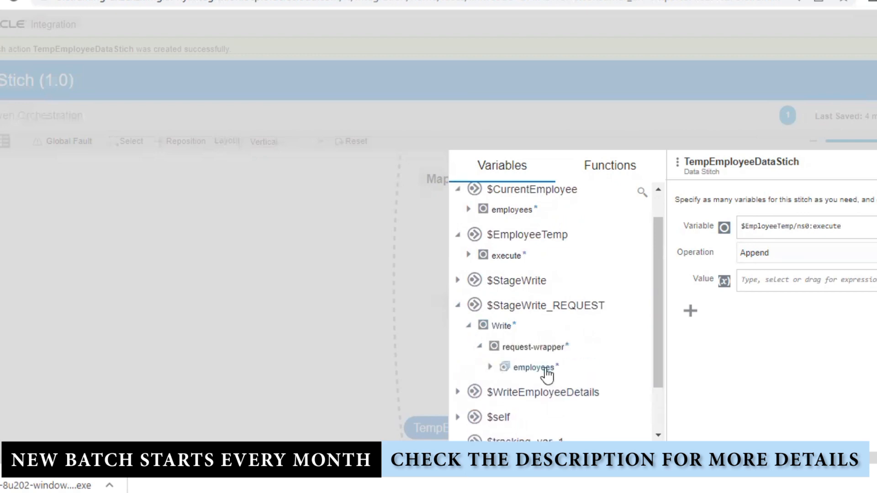
{"action": "left_click_drag", "start_coordinate": [497, 326], "coordinate": [802, 288]}
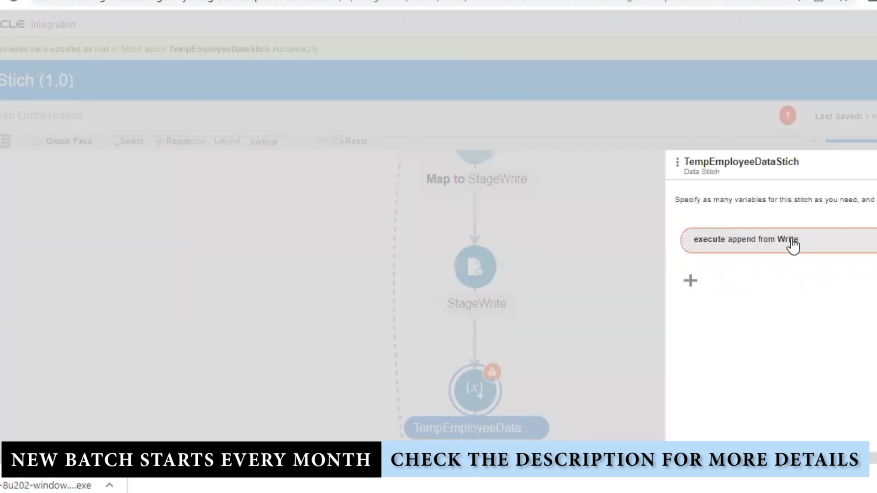
- Reopen the stitch's append entry and expand $StageWrite_REQUEST down to employees to examine the value's source structure
{"action": "left_click", "coordinate": [794, 244]}
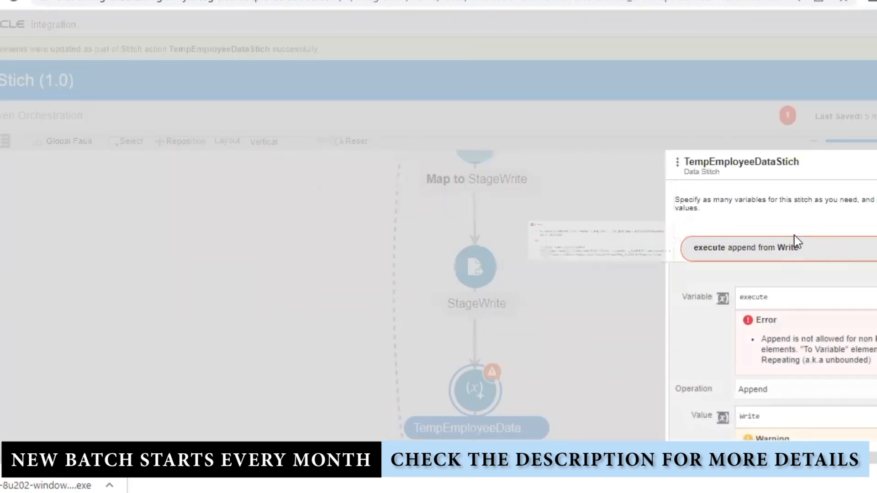
{"action": "scroll", "coordinate": [837, 415], "scroll_direction": "down", "scroll_amount": 3}
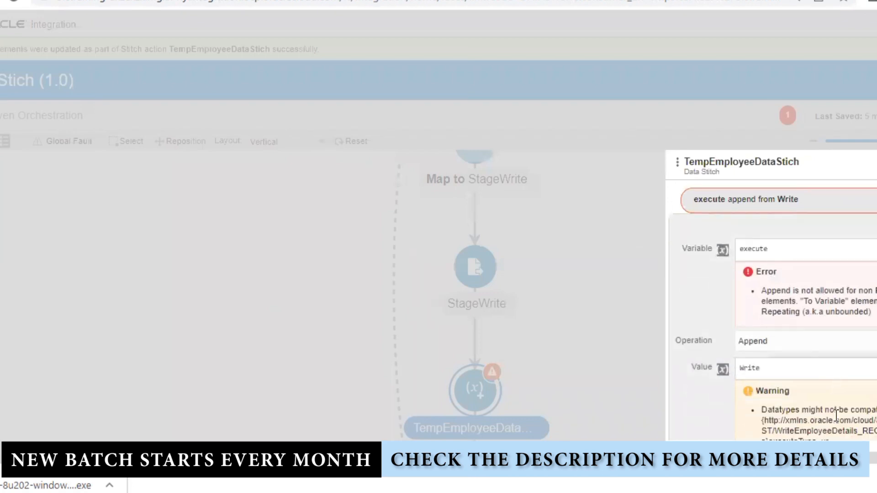
{"action": "left_click", "coordinate": [722, 283]}
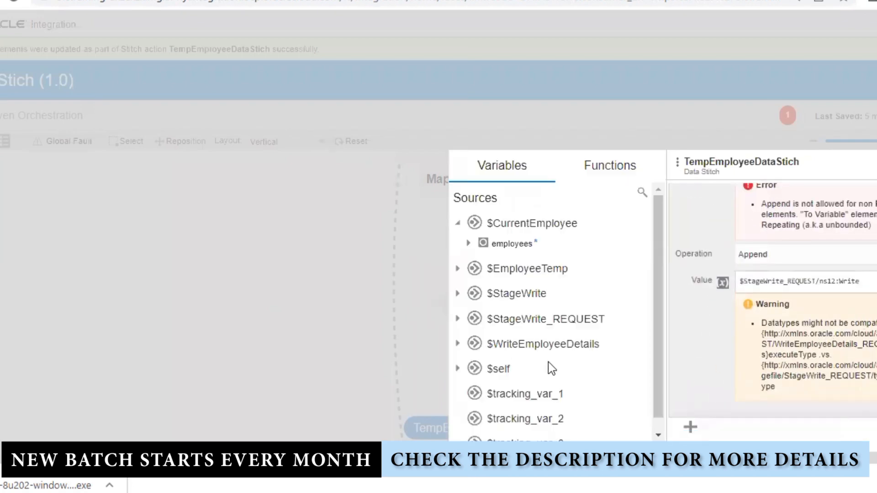
{"action": "left_click", "coordinate": [457, 319]}
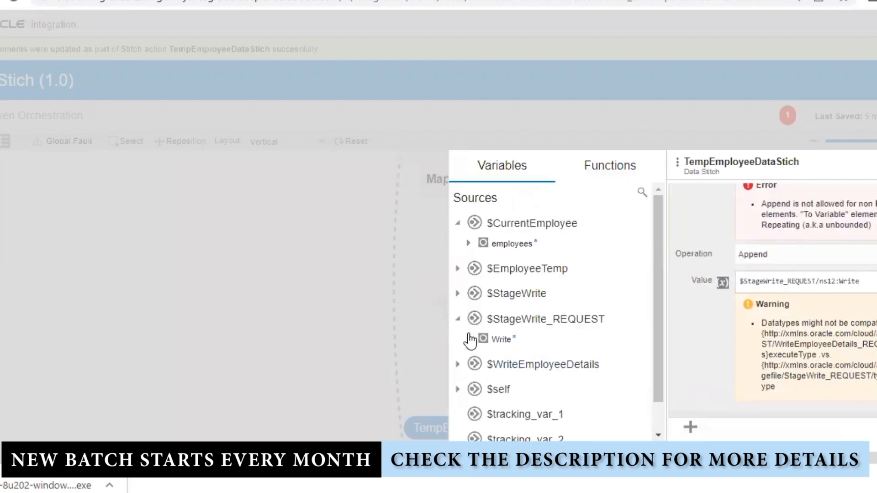
{"action": "left_click", "coordinate": [469, 339]}
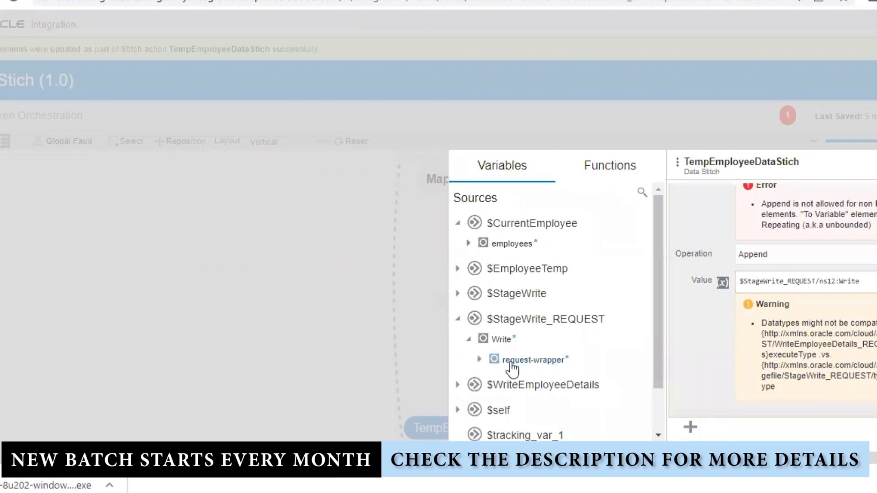
{"action": "left_click", "coordinate": [479, 361]}
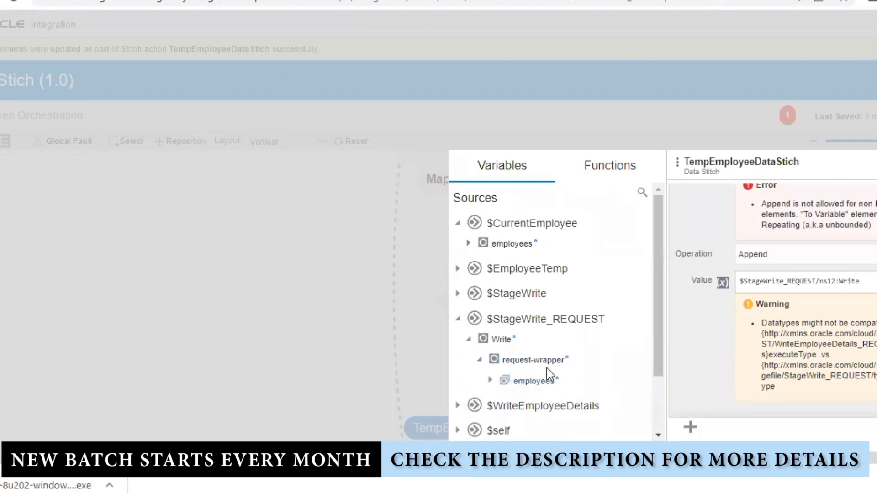
- Edit the stitch variable by expanding execute in $EmployeeTemp and selecting its request-wrapper element
{"action": "scroll", "coordinate": [788, 290], "scroll_direction": "up", "scroll_amount": 1}
{"action": "scroll", "coordinate": [788, 291], "scroll_direction": "up", "scroll_amount": 3}
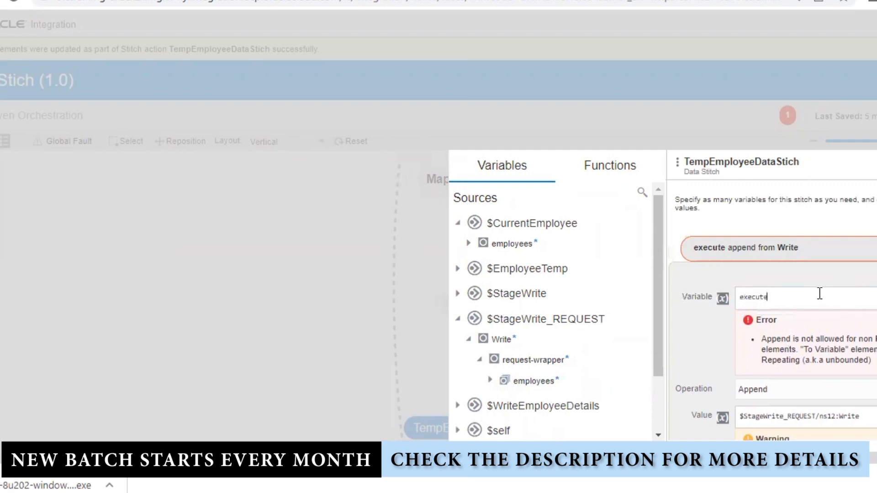
{"action": "left_click", "coordinate": [723, 298]}
{"action": "scroll", "coordinate": [857, 380], "scroll_direction": "down", "scroll_amount": 2}
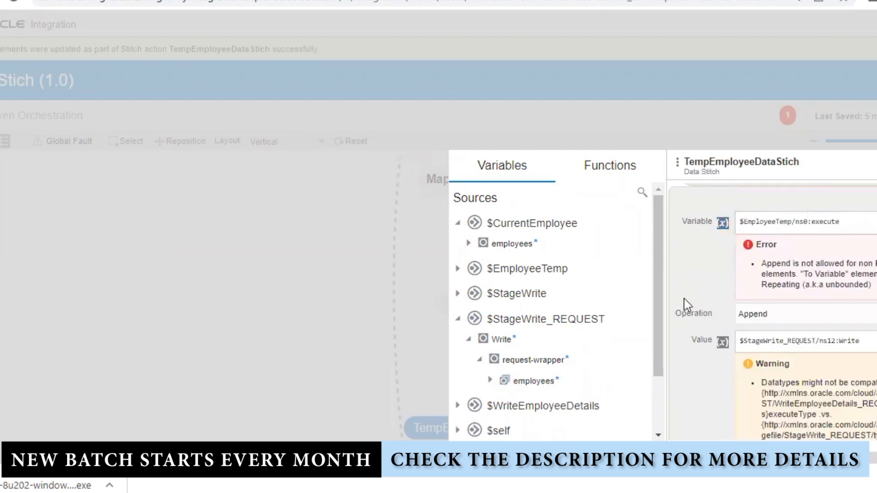
{"action": "left_click", "coordinate": [457, 269]}
{"action": "left_click", "coordinate": [468, 289]}
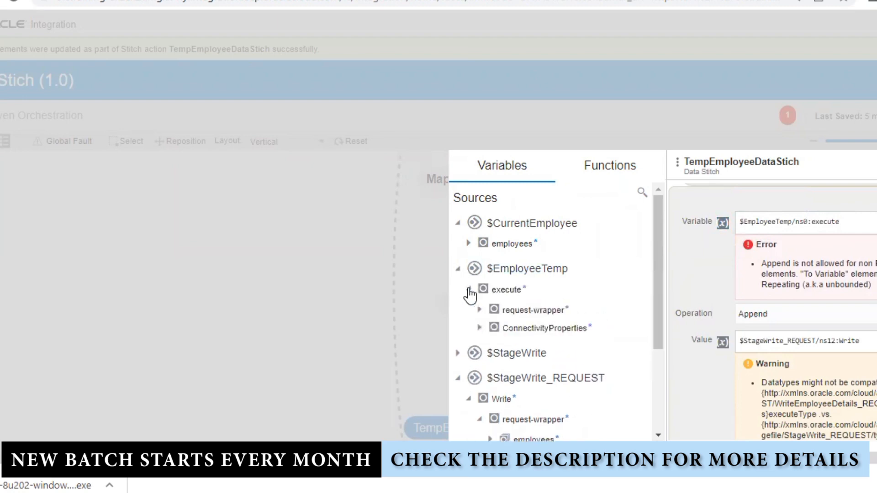
{"action": "left_click", "coordinate": [563, 313]}
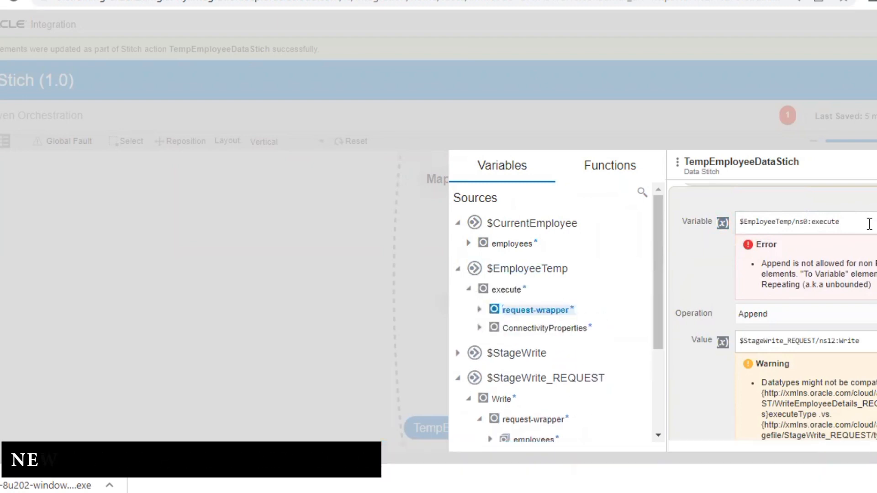